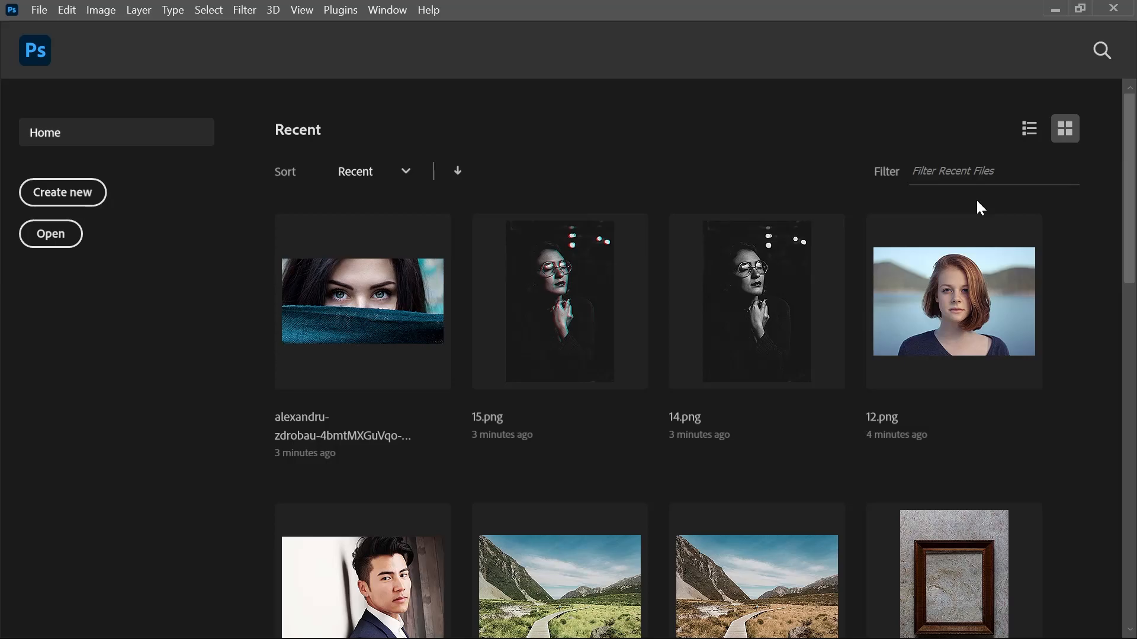
- Create a new 2000 x 1000 pixel document at 72 pixels/inch in RGB Color
{"action": "left_click", "coordinate": [70, 195]}
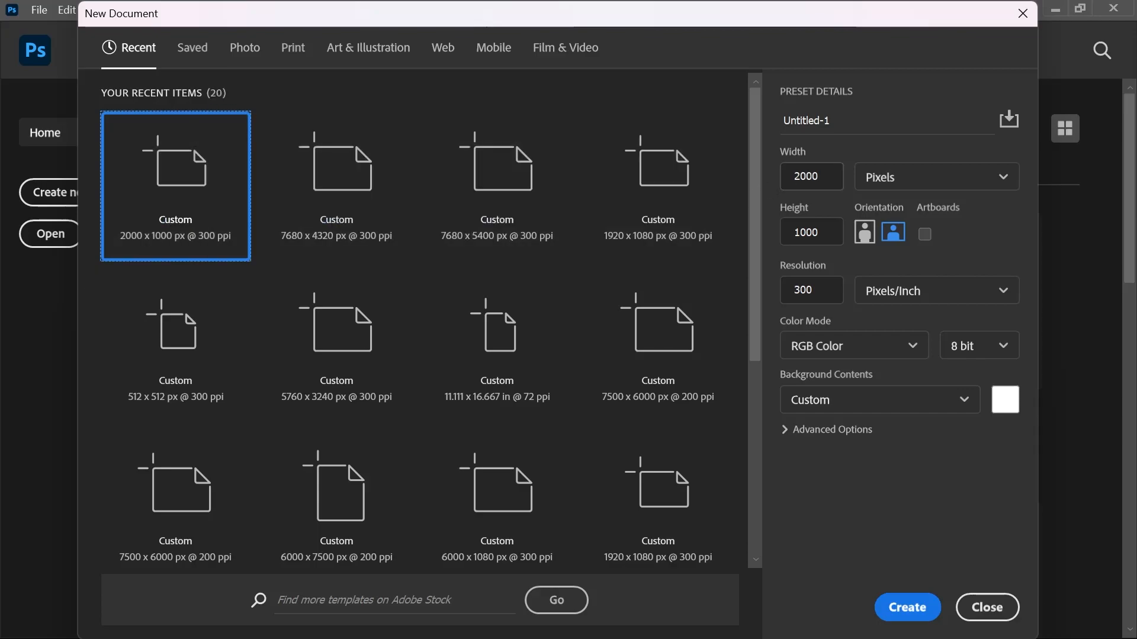
{"action": "left_click", "coordinate": [820, 177]}
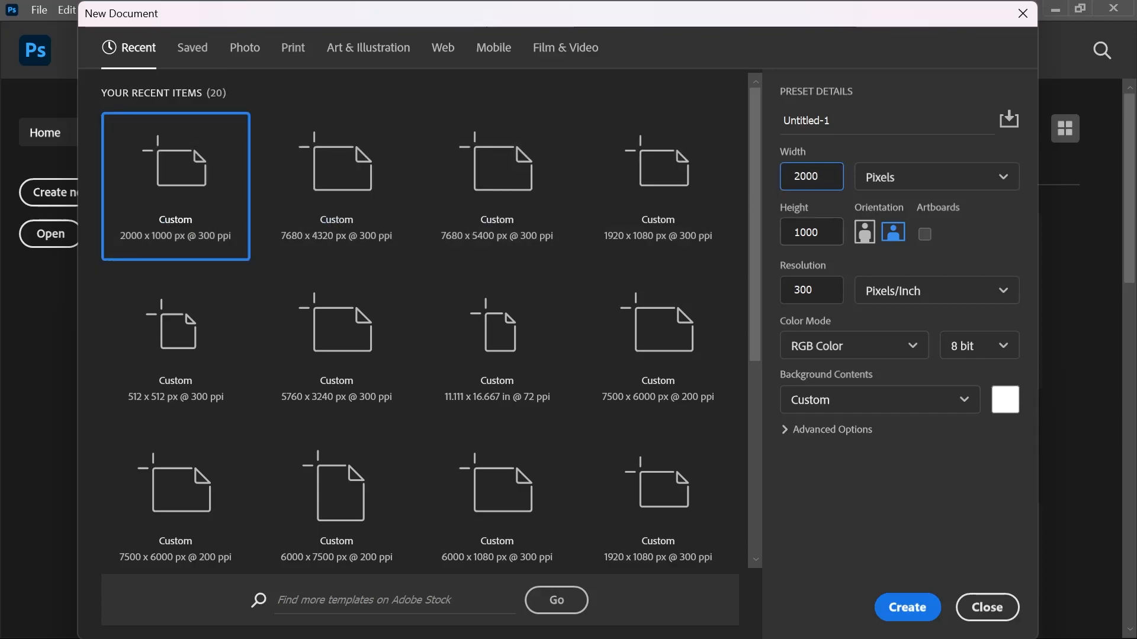
{"action": "left_click", "coordinate": [822, 233]}
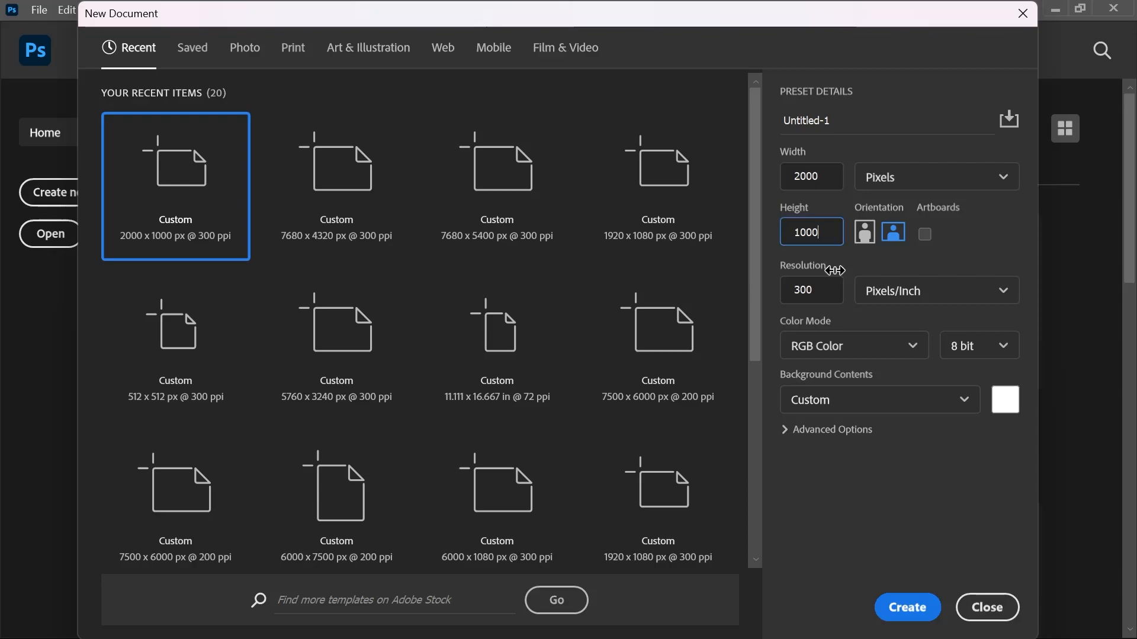
{"action": "key", "text": "Tab"}
{"action": "type", "text": "7"}
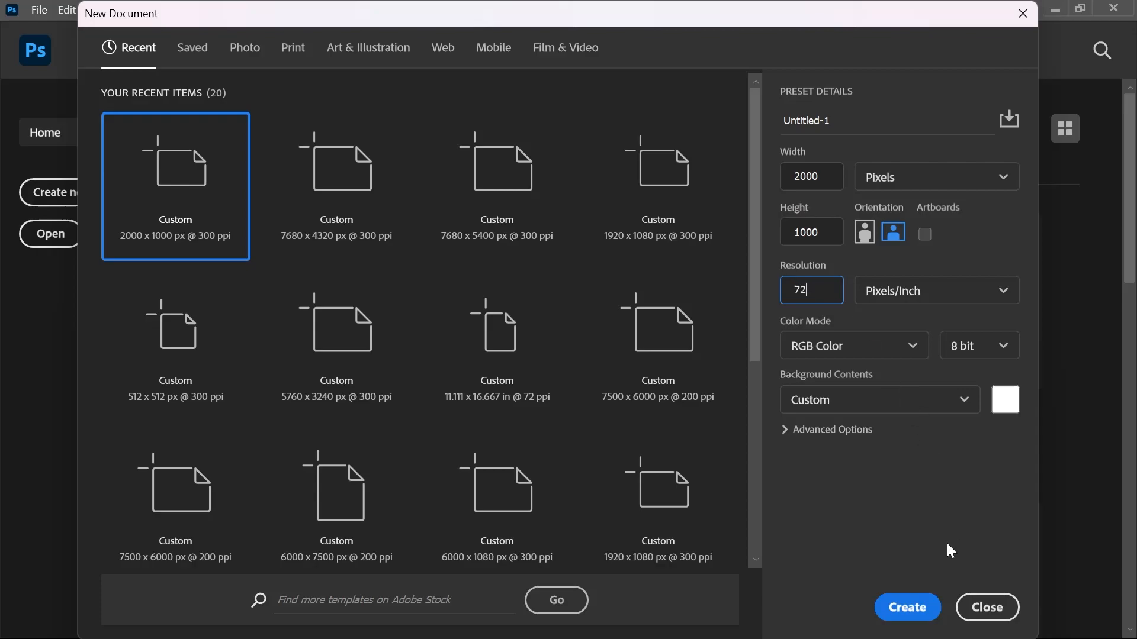
{"action": "left_click", "coordinate": [925, 606]}
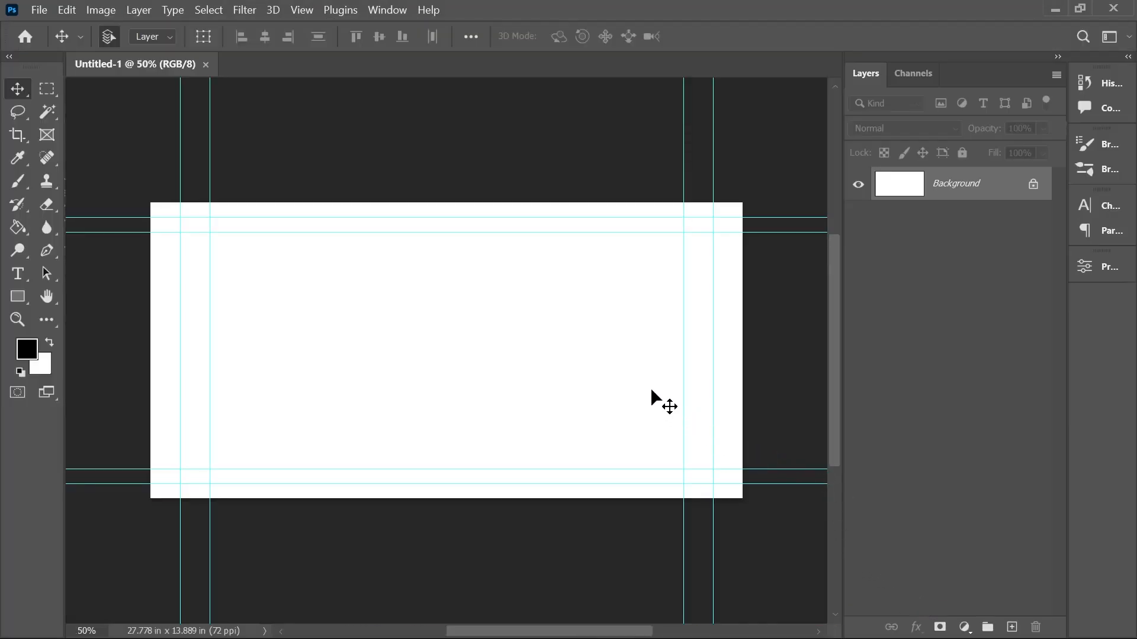
- Hide the guides by turning off the display of extras
{"action": "left_click", "coordinate": [303, 10]}
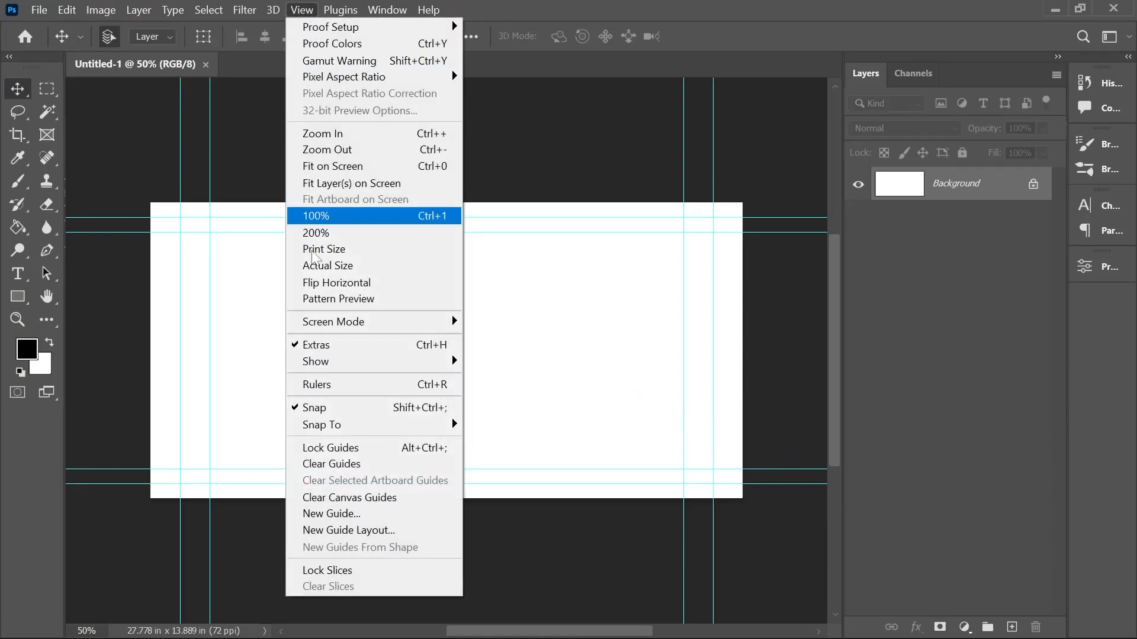
{"action": "left_click", "coordinate": [329, 348]}
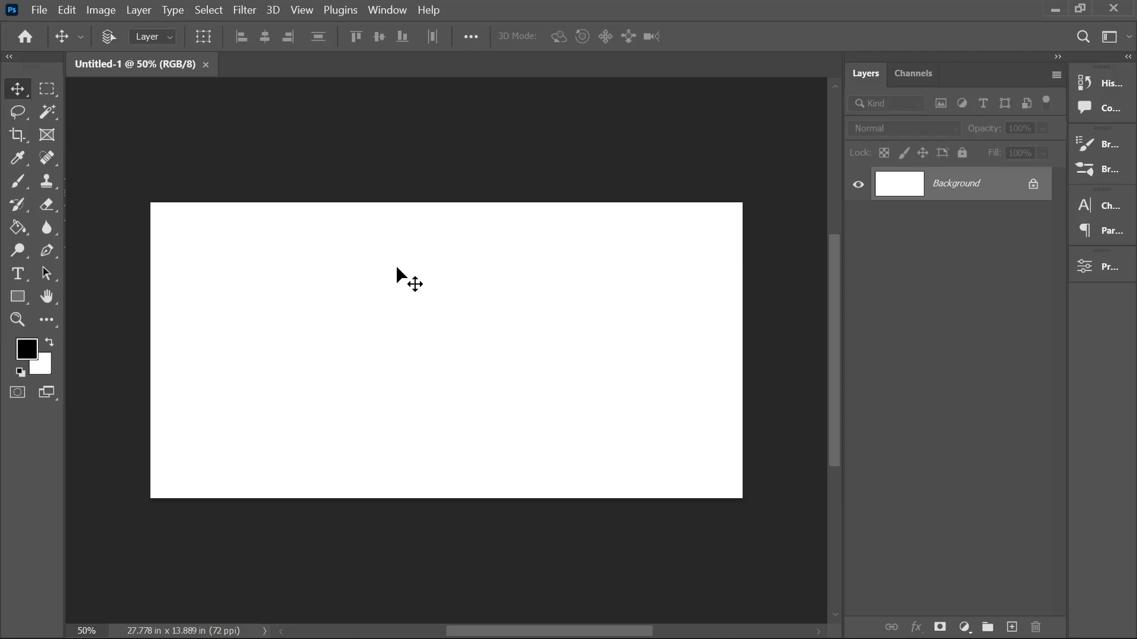
{"action": "key", "text": "ctrl+0"}
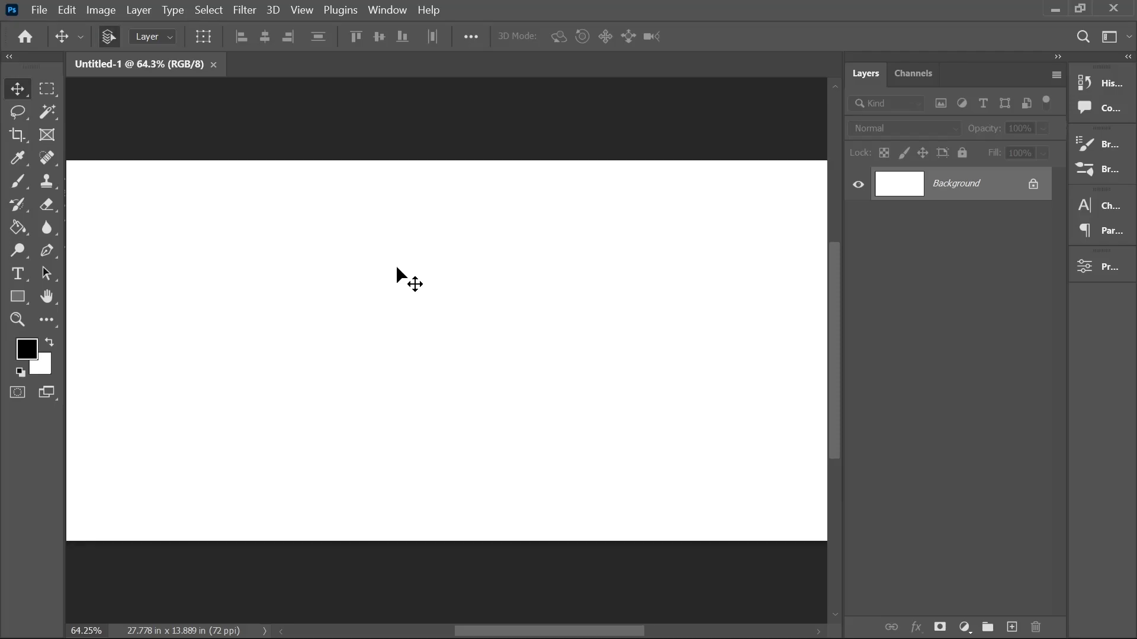
{"action": "key", "text": "ctrl+minus"}
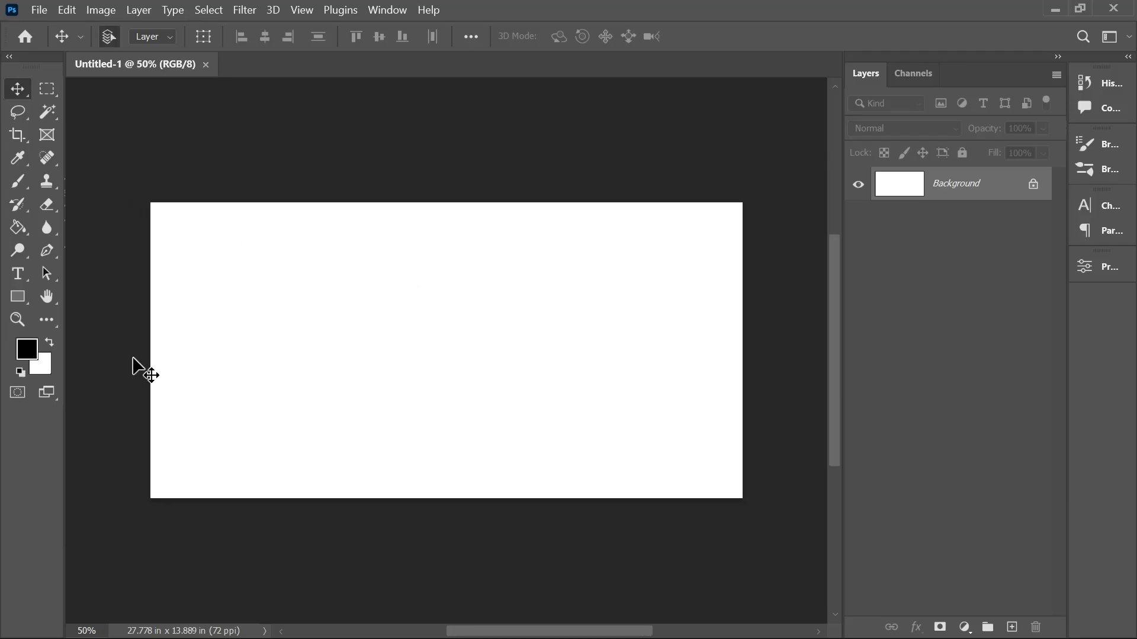
- Fill the Background layer with black (000000) using the Paint Bucket tool
{"action": "left_click", "coordinate": [20, 231]}
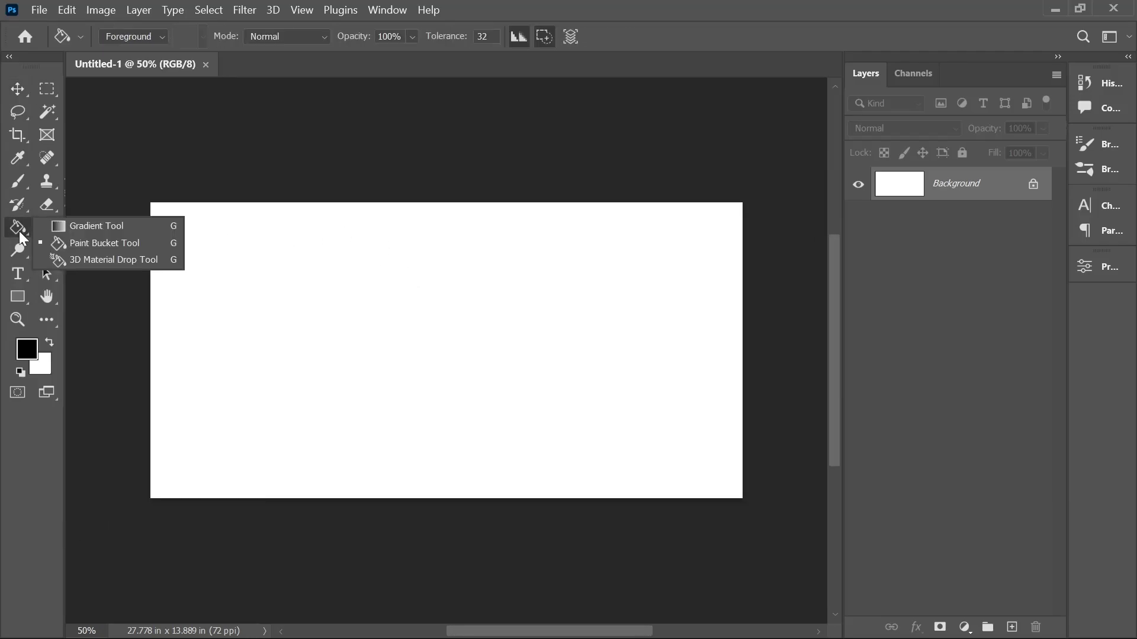
{"action": "left_click", "coordinate": [71, 242]}
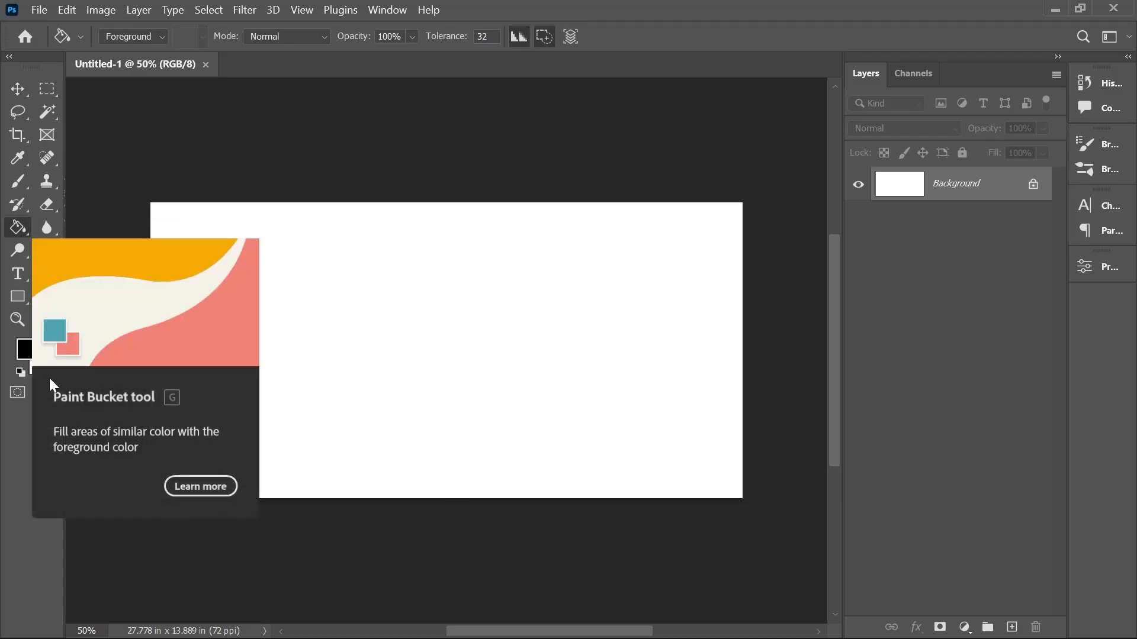
{"action": "left_click", "coordinate": [24, 351]}
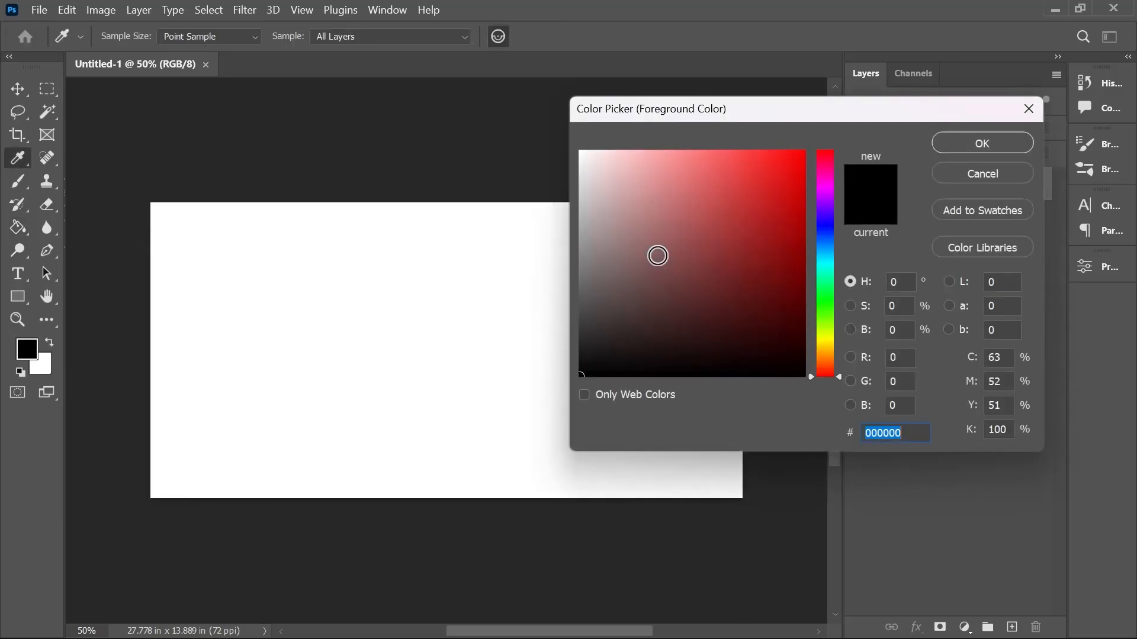
{"action": "left_click_drag", "start_coordinate": [633, 329], "coordinate": [591, 386]}
{"action": "left_click", "coordinate": [984, 147]}
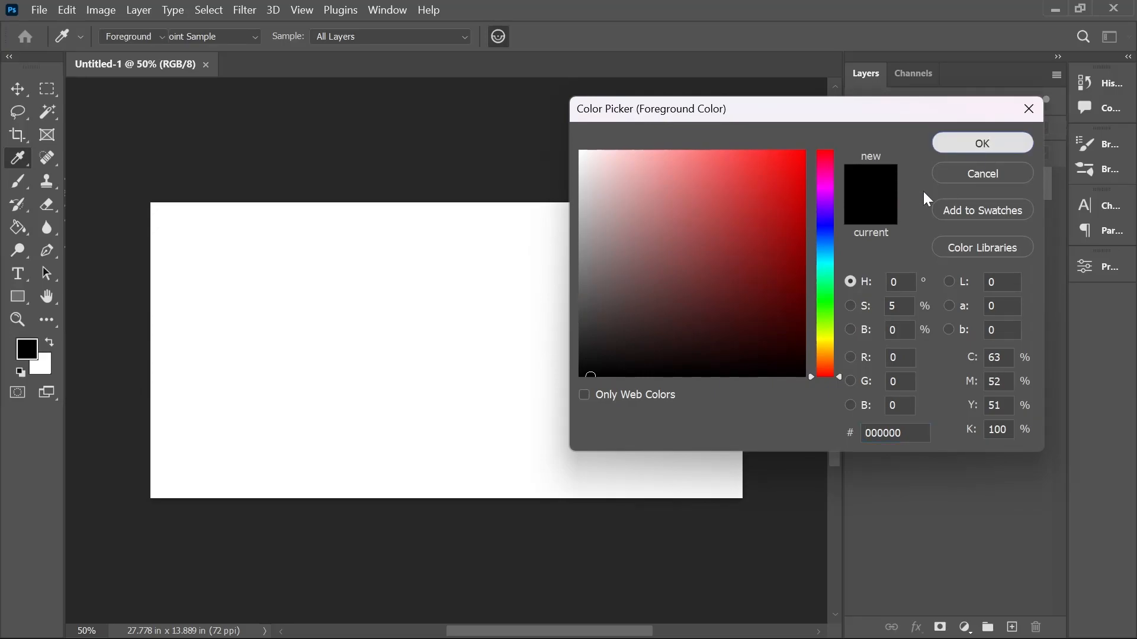
{"action": "left_click", "coordinate": [401, 296]}
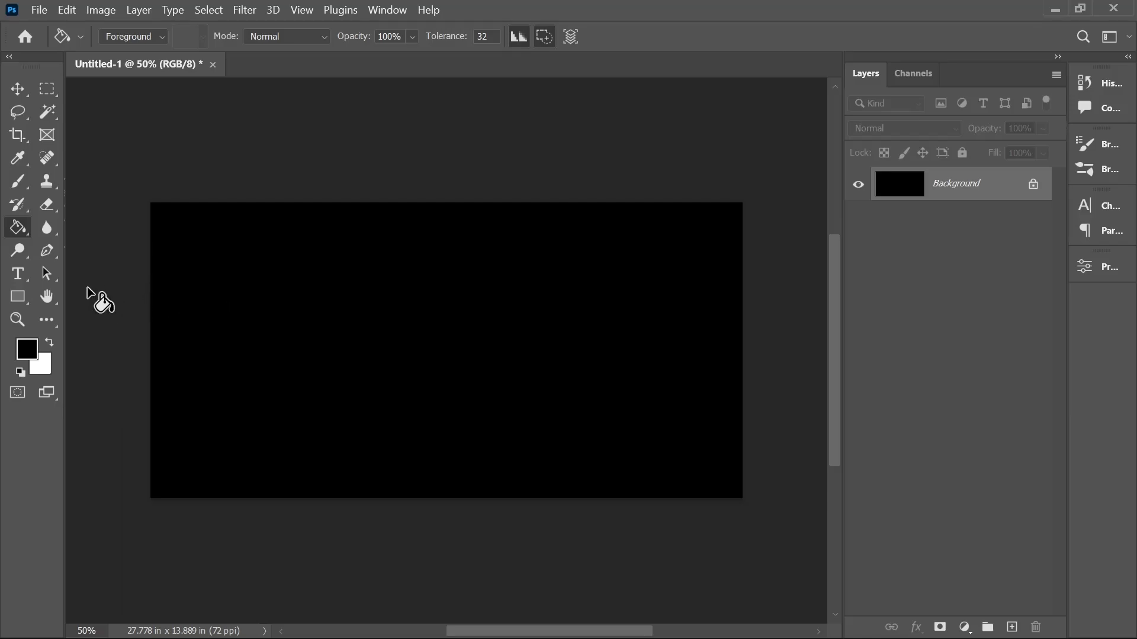
- Add a centre-aligned point text reading GLITCH in Montserrat Black on the canvas
{"action": "left_click", "coordinate": [23, 278]}
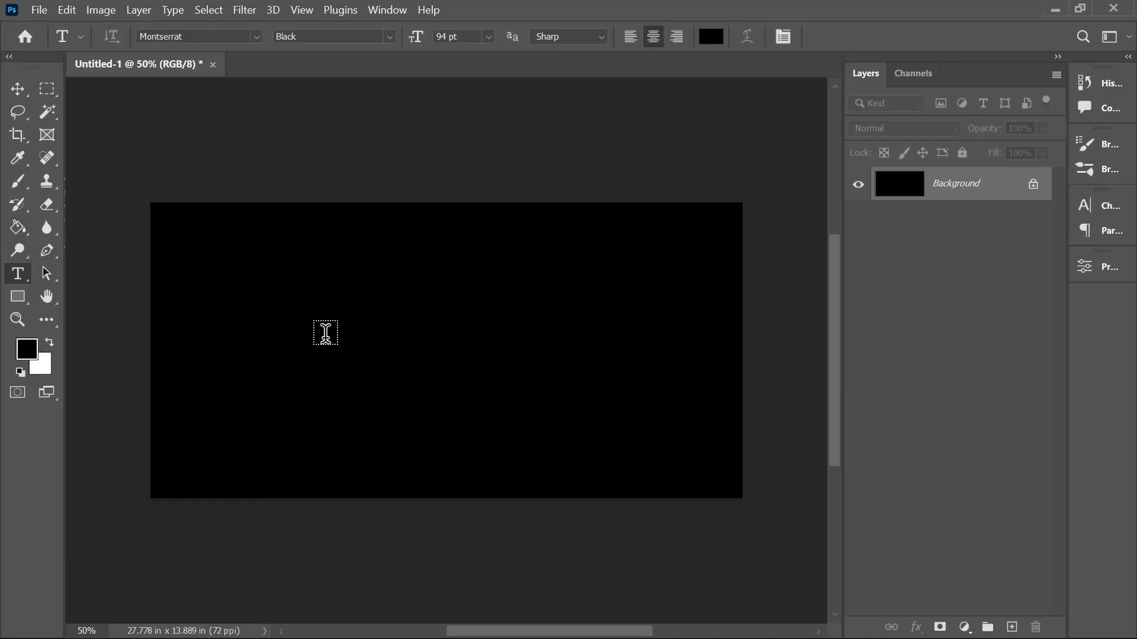
{"action": "left_click", "coordinate": [308, 326]}
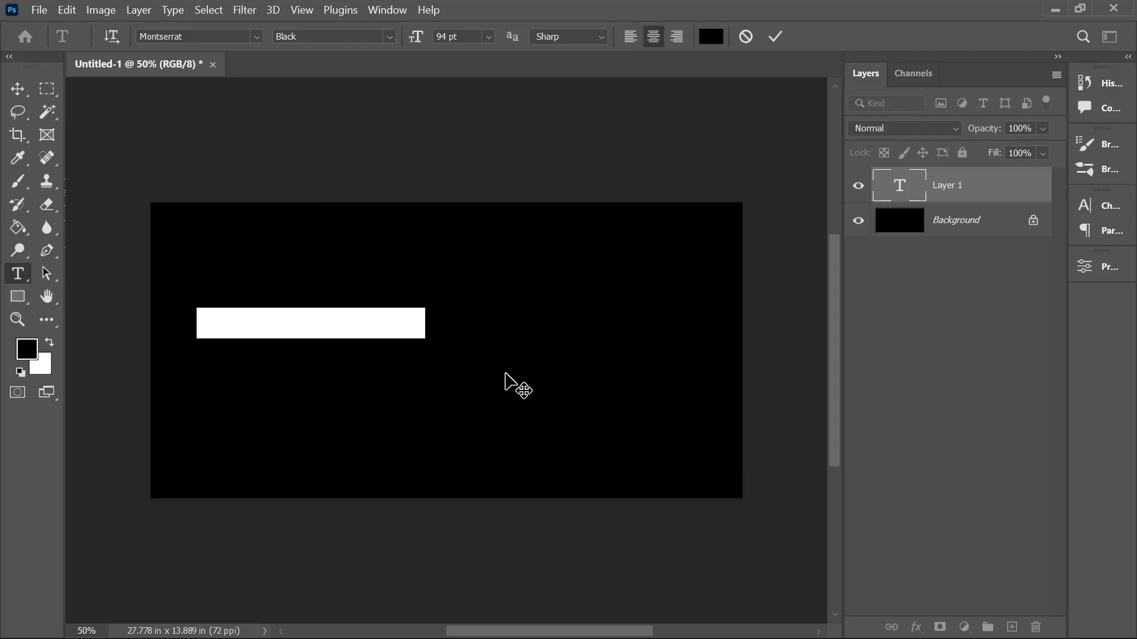
{"action": "type", "text": "Text Ef"}
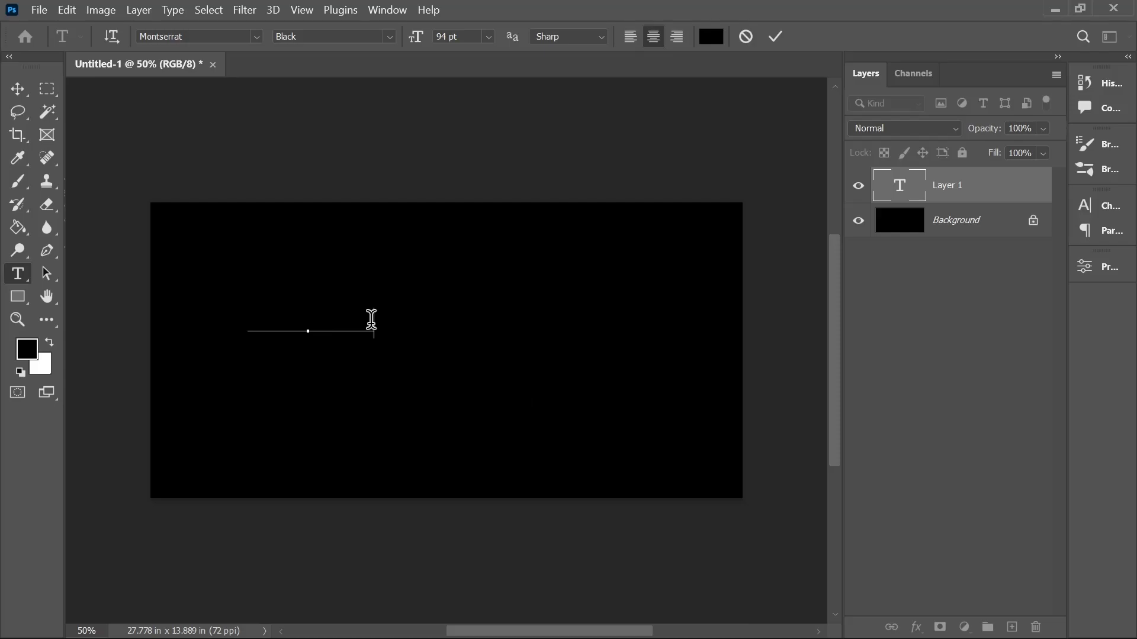
- Change the colour of the whole GLITCH text to white (ffffff)
{"action": "left_click_drag", "start_coordinate": [373, 323], "coordinate": [238, 323]}
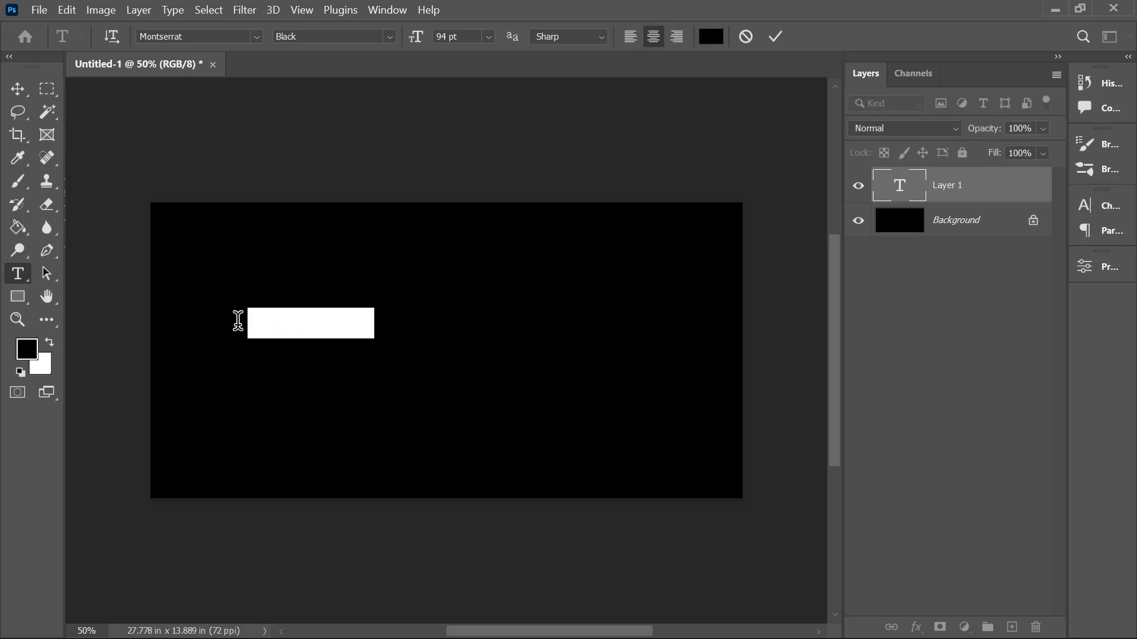
{"action": "left_click", "coordinate": [715, 40]}
{"action": "left_click_drag", "start_coordinate": [640, 160], "coordinate": [535, 87]}
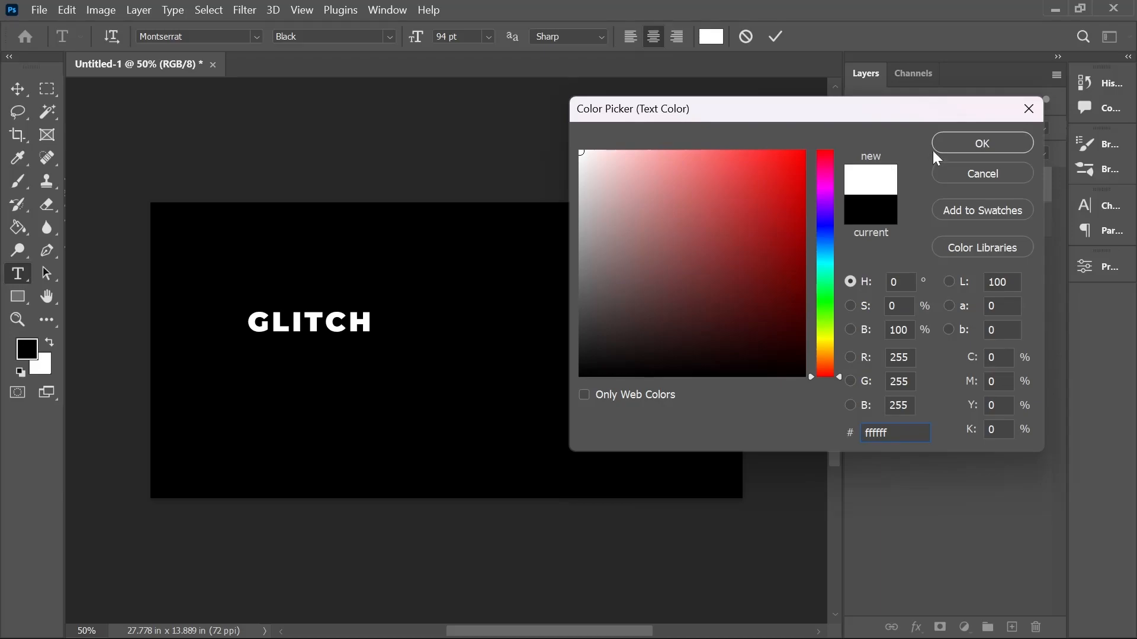
{"action": "left_click", "coordinate": [951, 142]}
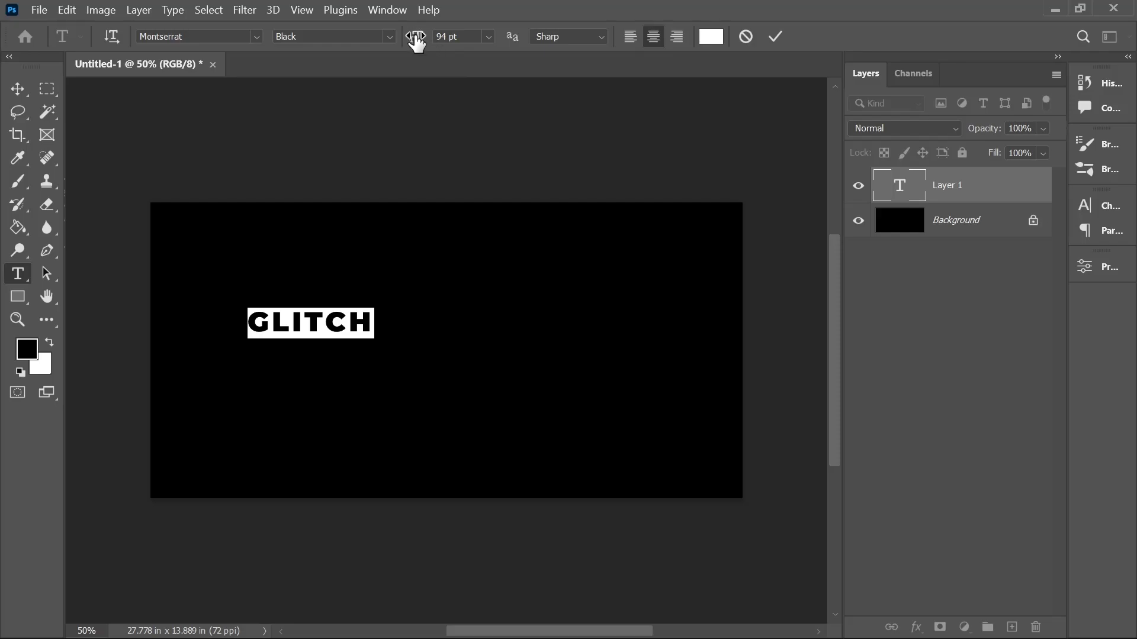
- Enlarge the GLITCH text to 349 pt and move it to about the middle of the canvas
{"action": "left_click_drag", "start_coordinate": [417, 41], "coordinate": [643, 54]}
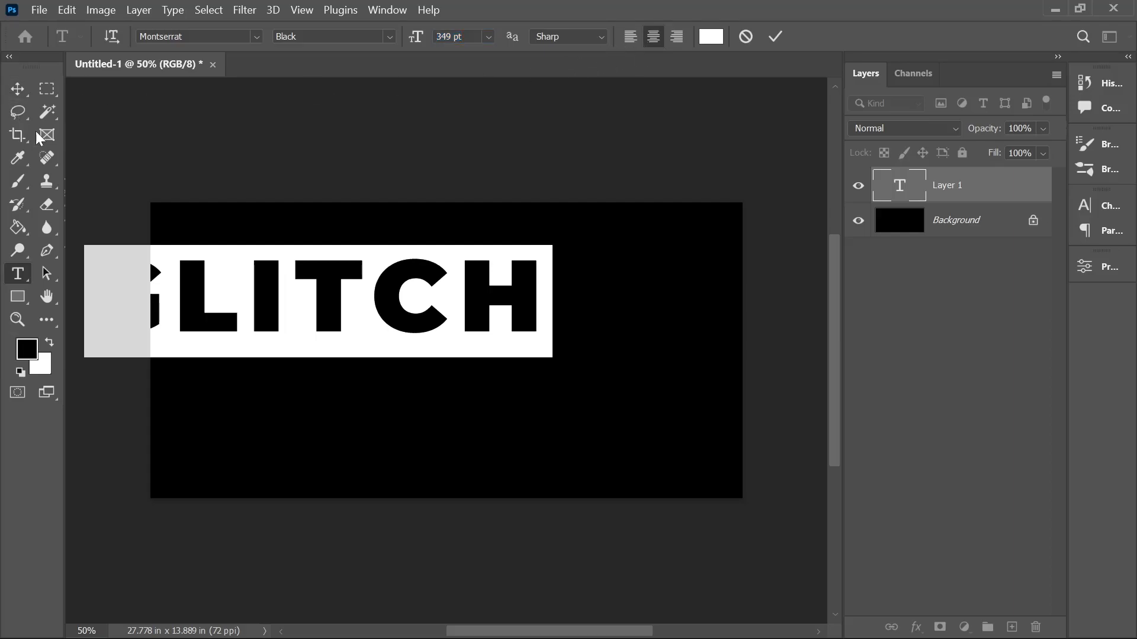
{"action": "left_click", "coordinate": [17, 89]}
{"action": "left_click_drag", "start_coordinate": [388, 296], "coordinate": [500, 337]}
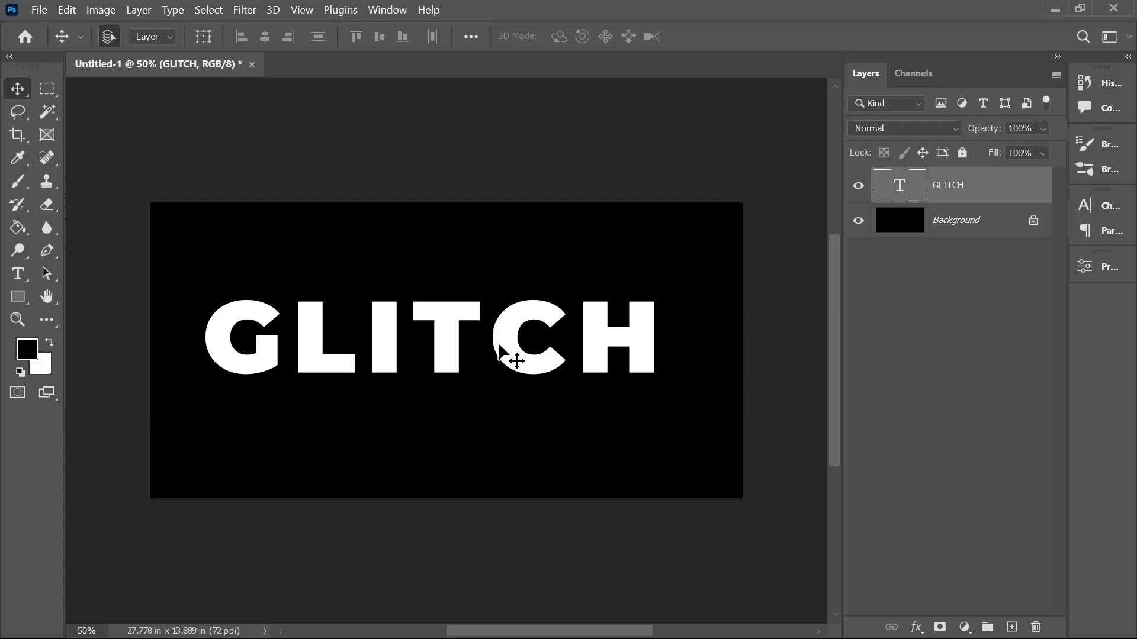
- Duplicate the GLITCH text layer and rename the copy RED
{"action": "key", "text": "ctrl+j"}
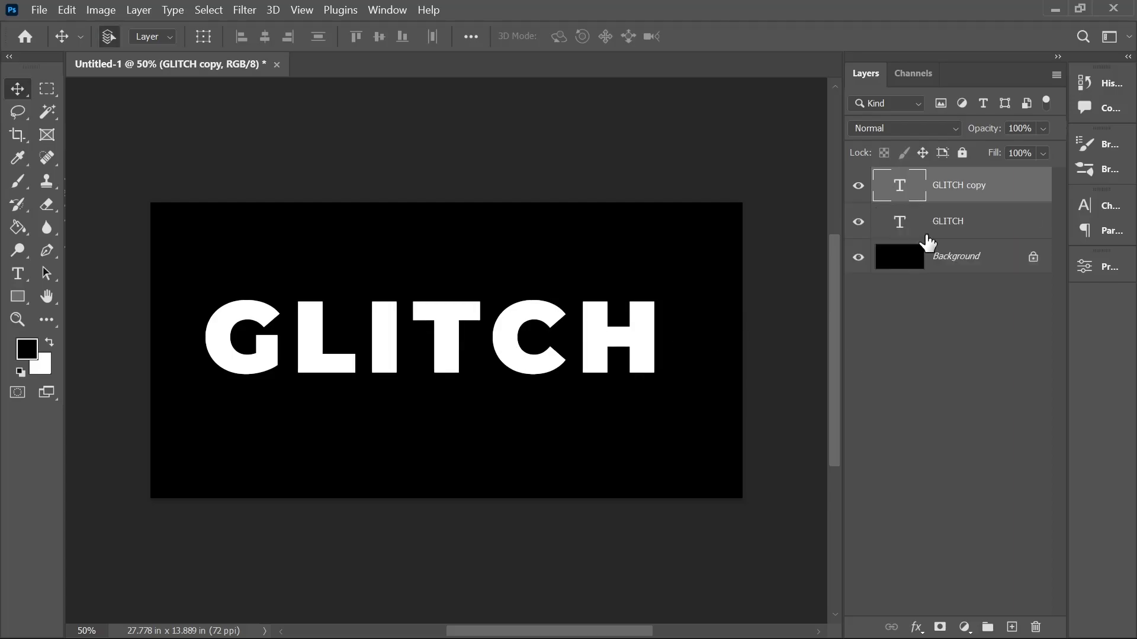
{"action": "double_click", "coordinate": [965, 185]}
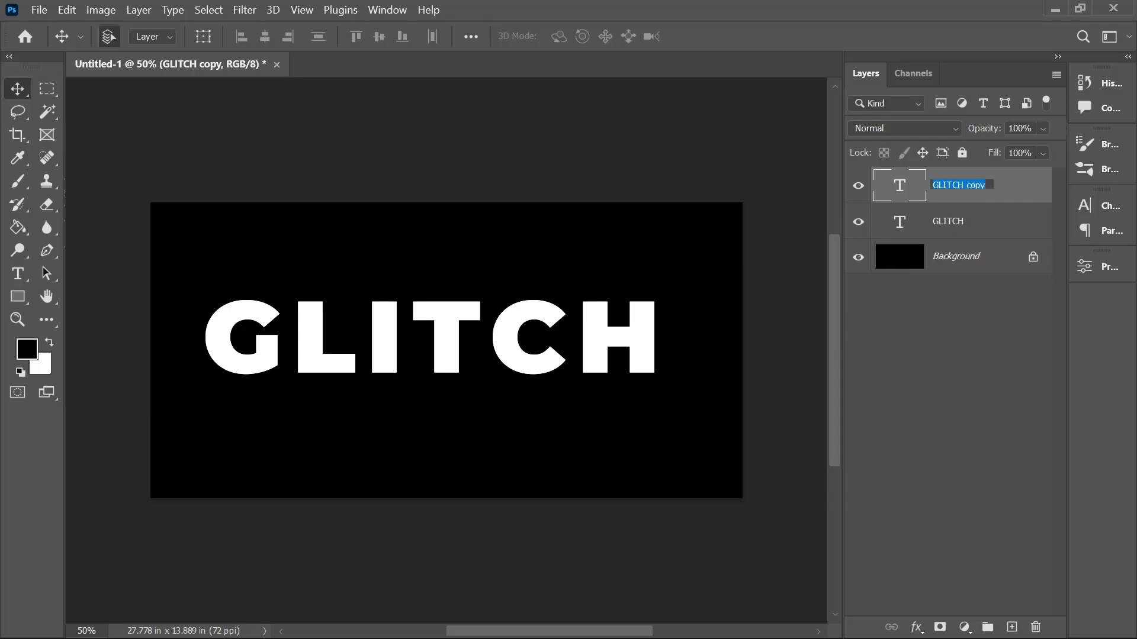
{"action": "type", "text": "RE"}
{"action": "key", "text": "Return"}
- Restrict the RED layer's blending to the R channel by disabling the G and B channels
{"action": "double_click", "coordinate": [1014, 190]}
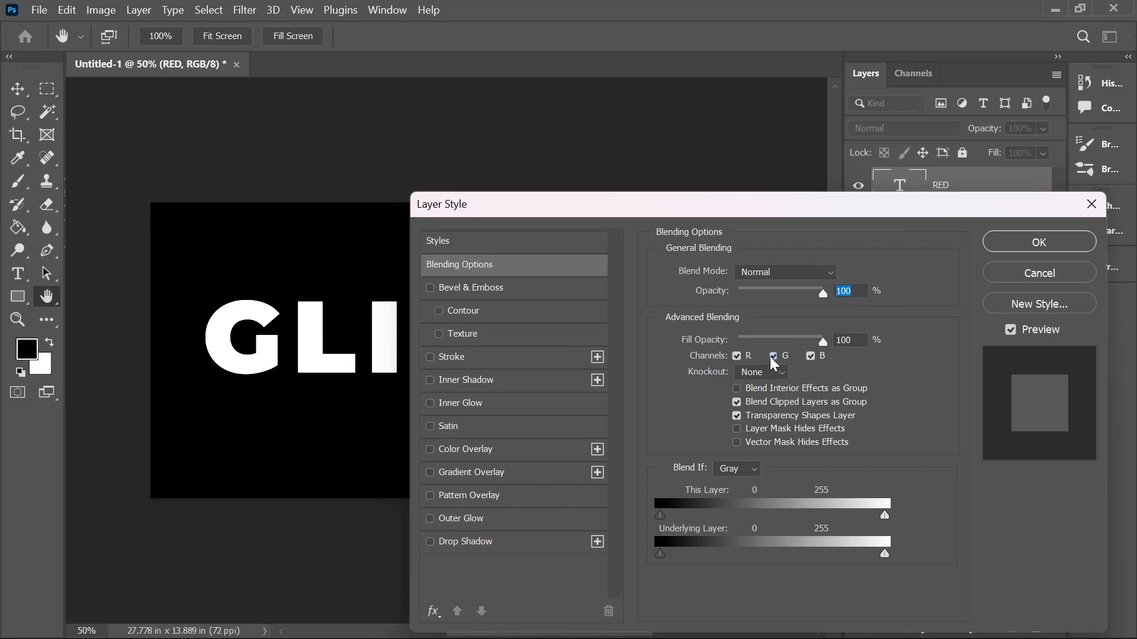
{"action": "left_click", "coordinate": [772, 357]}
{"action": "left_click", "coordinate": [1029, 241]}
- Nudge the RED layer about 20 pixels to the left to create a red fringe beside the white letters
{"action": "key", "text": "Left"}
{"action": "key", "text": "Left"}
{"action": "key", "text": "Left"}
{"action": "key", "text": "Left"}
{"action": "key", "text": "Left"}
{"action": "key", "text": "Left"}
{"action": "key", "text": "Left"}
{"action": "key", "text": "Left"}
{"action": "key", "text": "Left"}
{"action": "key", "text": "Left"}
{"action": "key", "text": "Left"}
{"action": "key", "text": "Left"}
{"action": "key", "text": "Left"}
{"action": "key", "text": "Left"}
{"action": "key", "text": "Left"}
{"action": "key", "text": "Left"}
{"action": "key", "text": "Left"}
{"action": "key", "text": "Left"}
{"action": "key", "text": "Left"}
{"action": "key", "text": "Left"}
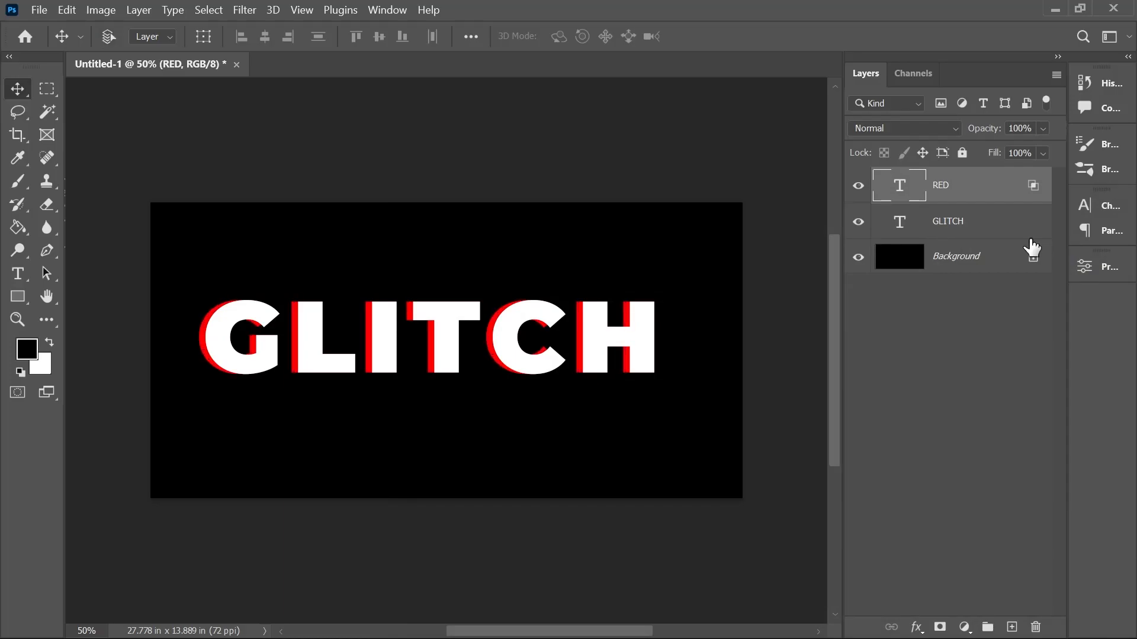
- Duplicate the RED layer and rename the copy CYAN
{"action": "key", "text": "ctrl+j"}
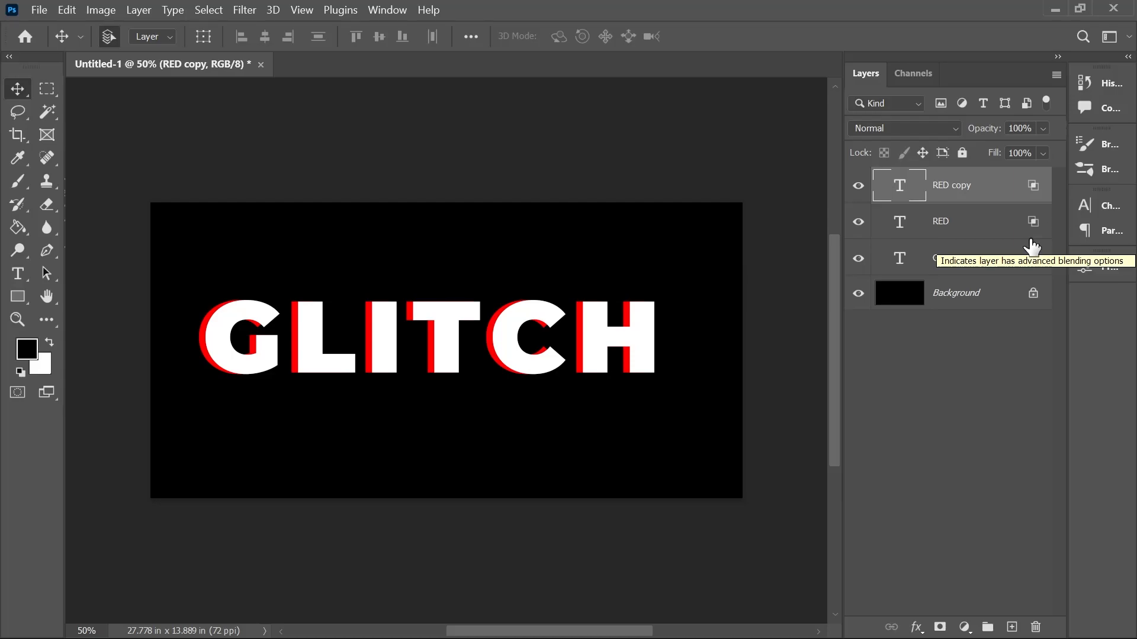
{"action": "double_click", "coordinate": [954, 186]}
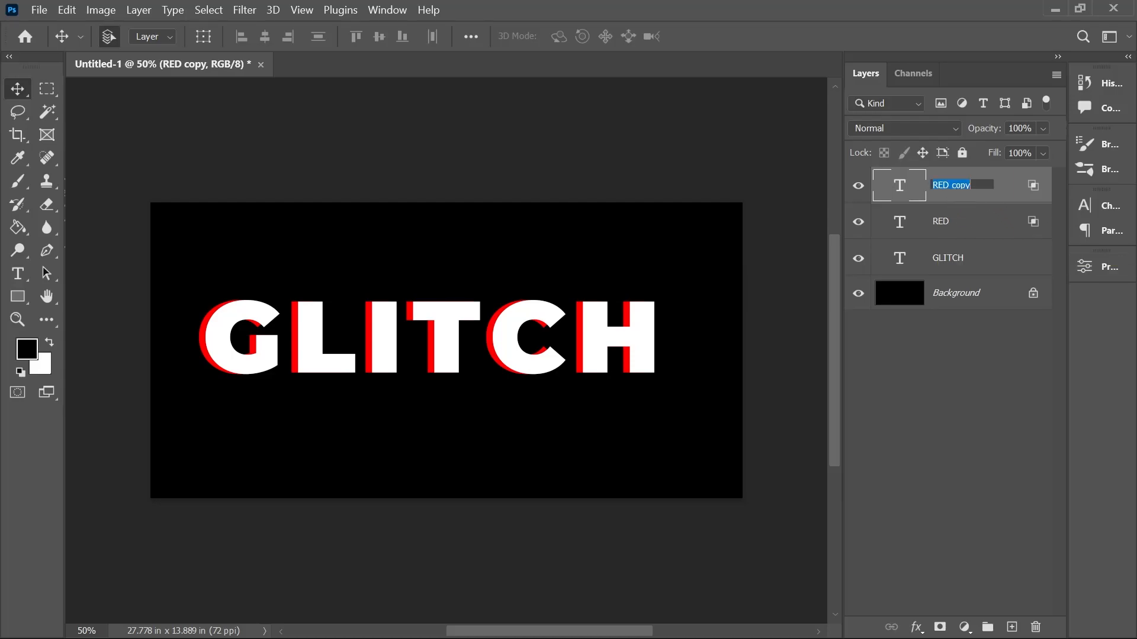
{"action": "type", "text": "CYAN"}
{"action": "key", "text": "Return"}
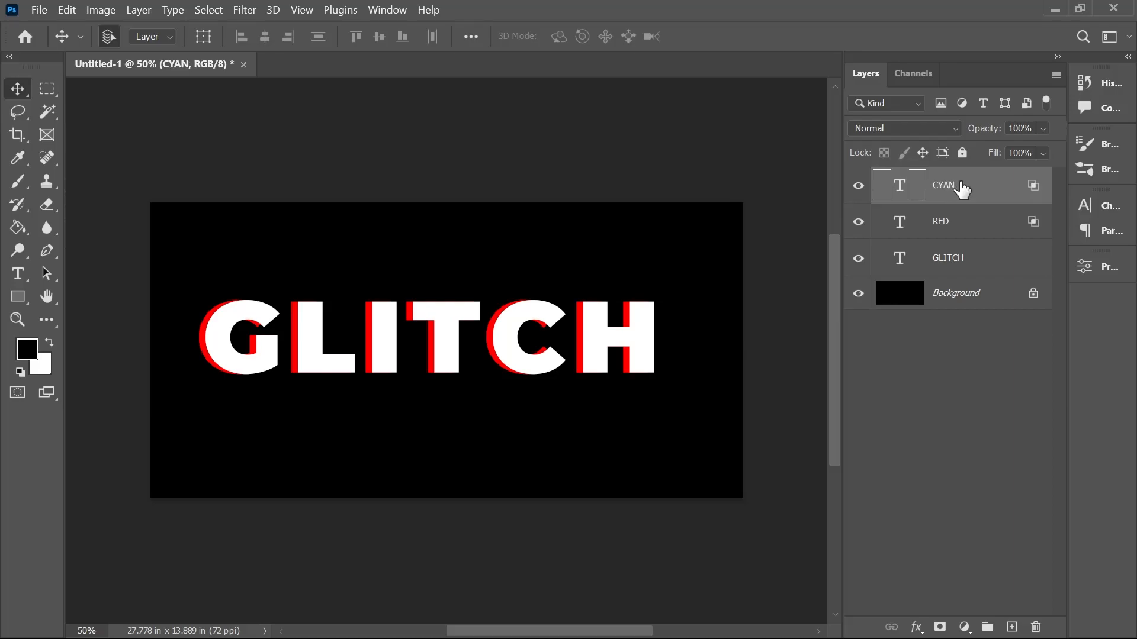
- Set the CYAN layer's blending channels to G and B only, with R disabled
{"action": "double_click", "coordinate": [990, 184]}
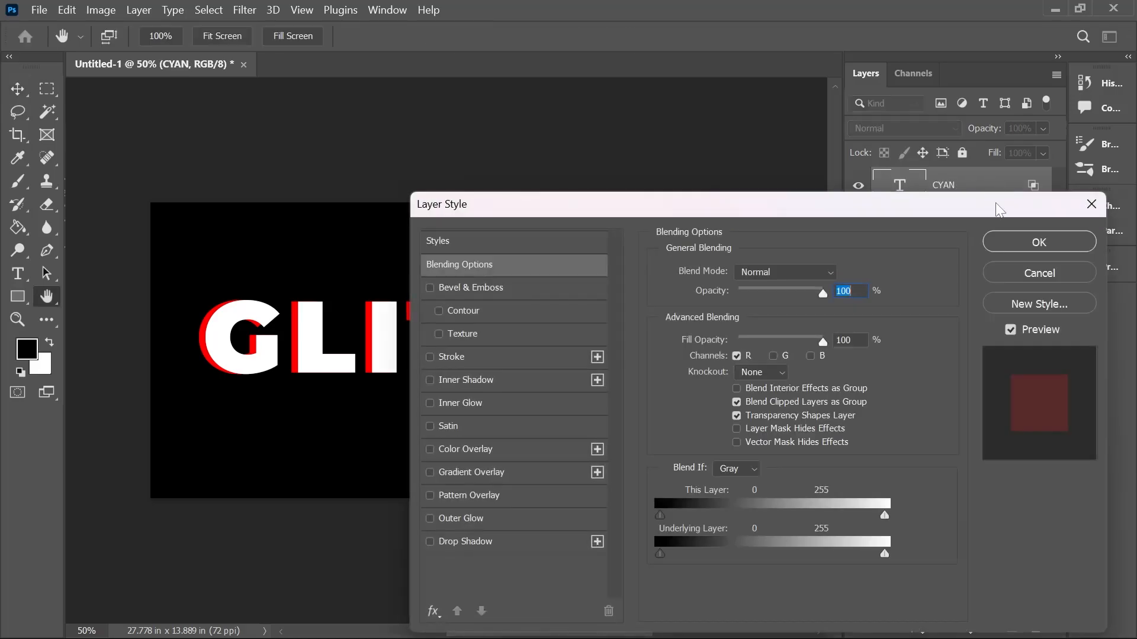
{"action": "left_click", "coordinate": [773, 356]}
{"action": "left_click", "coordinate": [810, 355]}
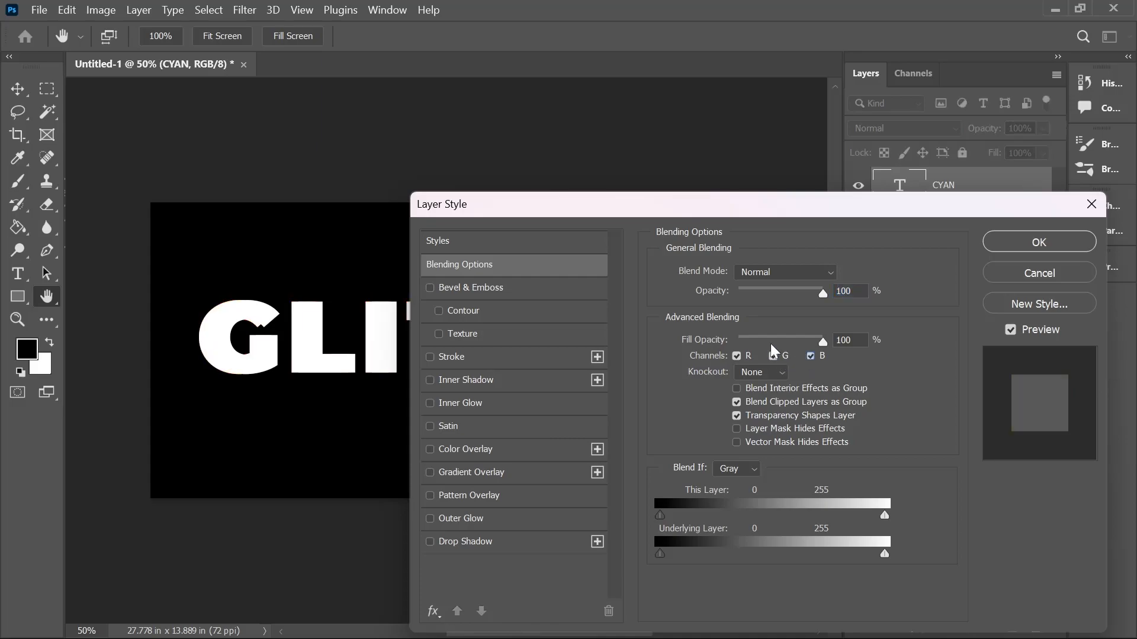
{"action": "left_click", "coordinate": [737, 357]}
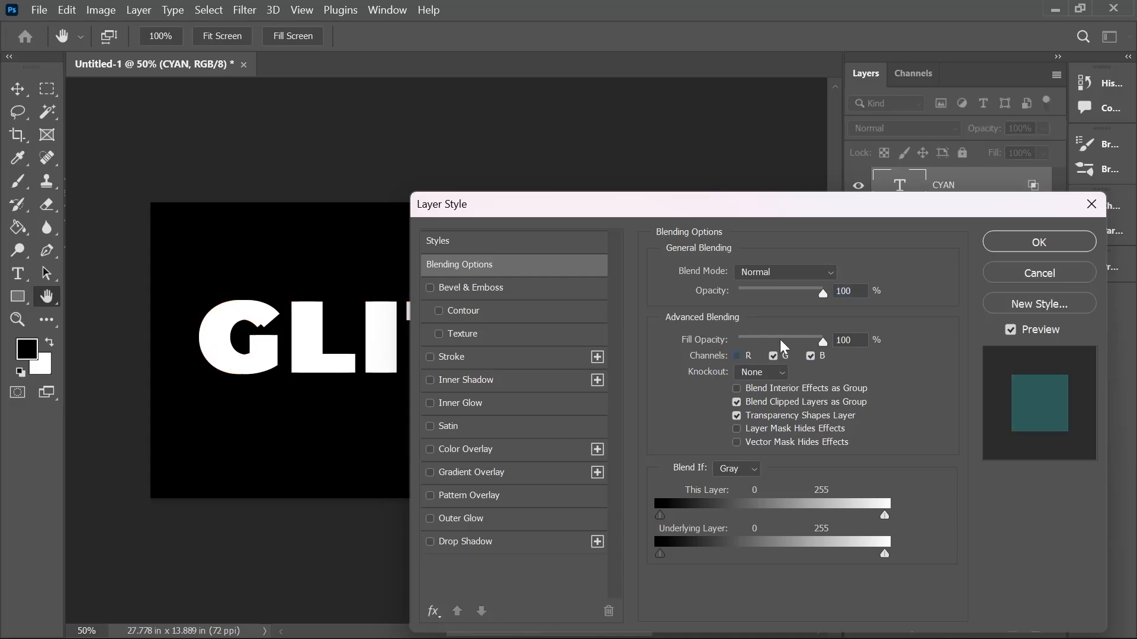
{"action": "left_click", "coordinate": [1040, 242]}
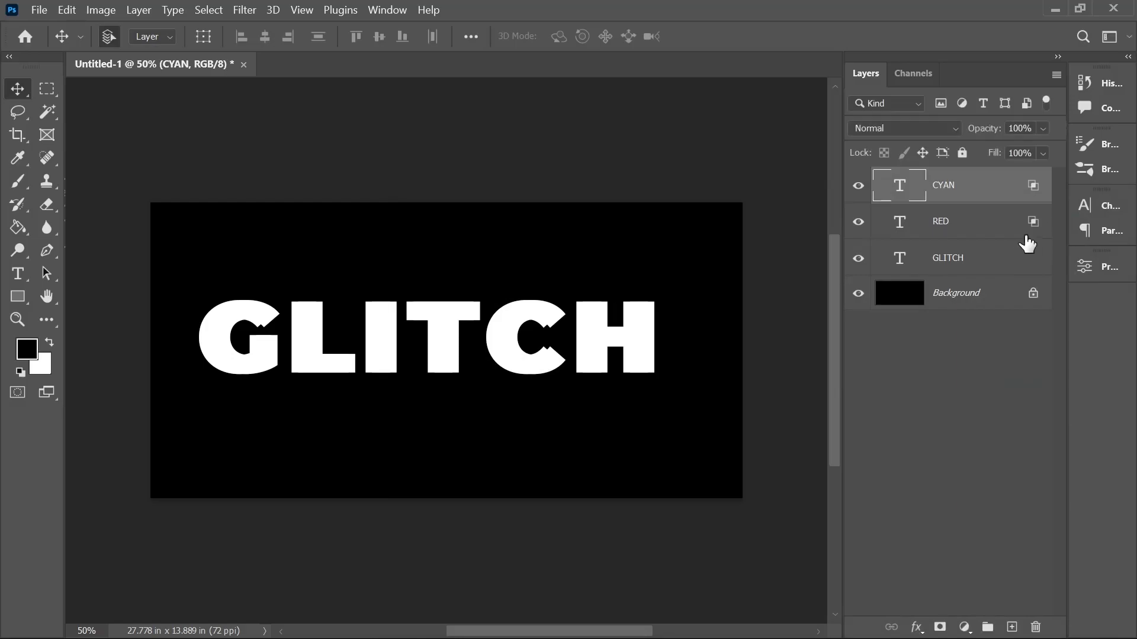
- Nudge the CYAN layer to the right until a cyan fringe sticks out past the right edges of the white letters
{"action": "key", "text": "Right"}
{"action": "key", "text": "Right"}
{"action": "key", "text": "Right"}
{"action": "key", "text": "Right"}
{"action": "key", "text": "Right"}
{"action": "key", "text": "Right"}
{"action": "key", "text": "Right"}
{"action": "key", "text": "Right"}
{"action": "key", "text": "Right"}
{"action": "key", "text": "Right"}
{"action": "key", "text": "Right"}
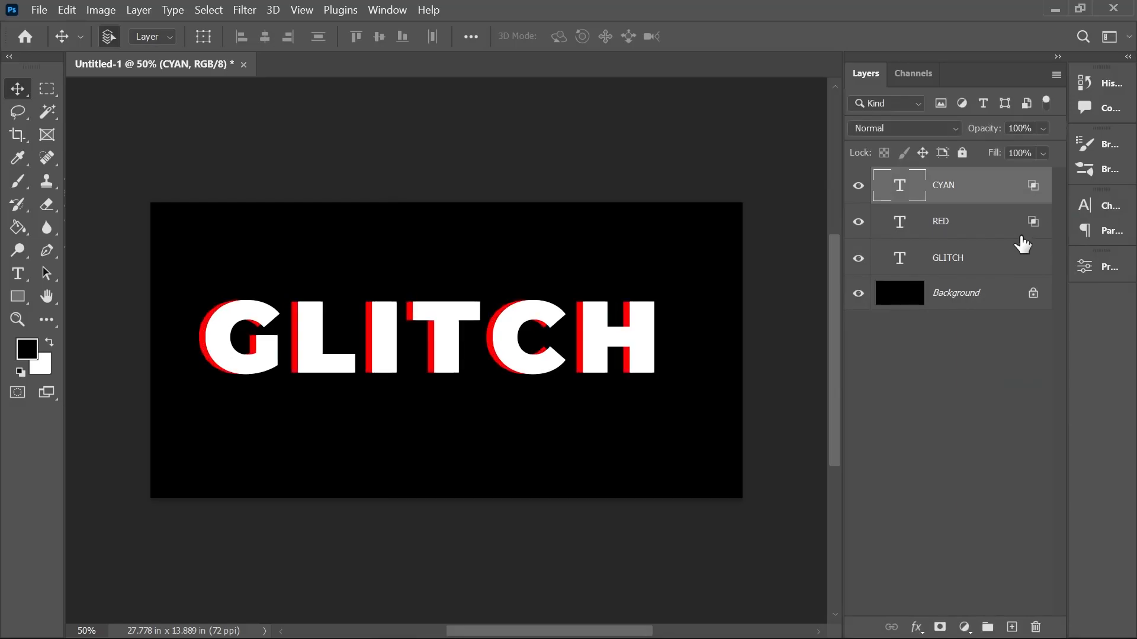
{"action": "key", "text": "Right"}
{"action": "key", "text": "Right"}
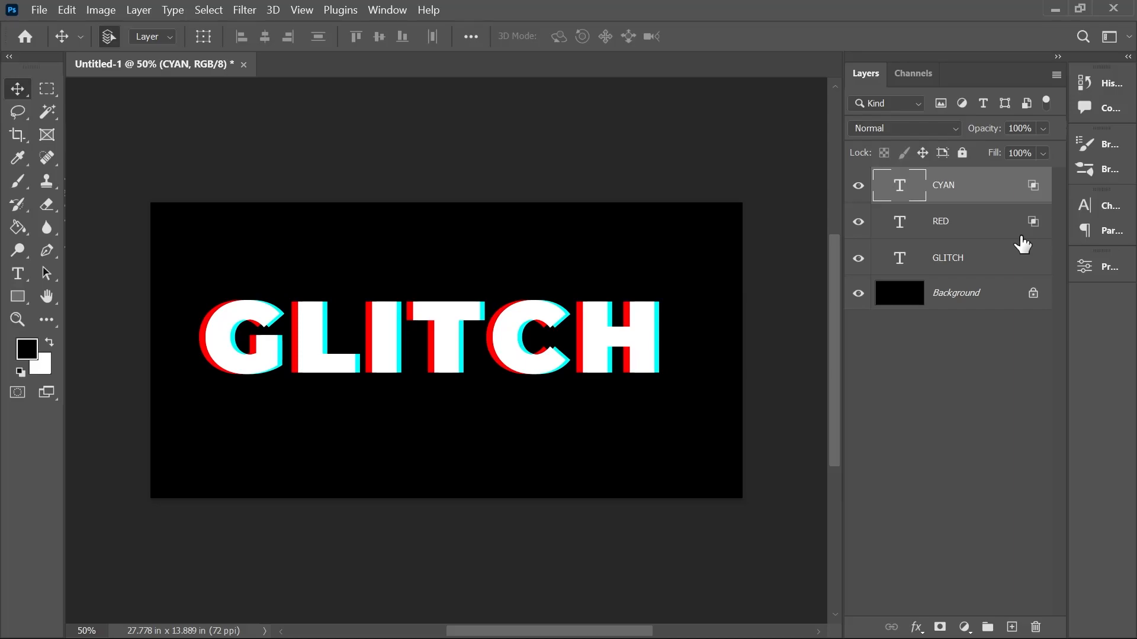
- Nudge the CYAN layer slightly further right, and merge the CYAN, RED and GLITCH layers into one
{"action": "key", "text": "Right"}
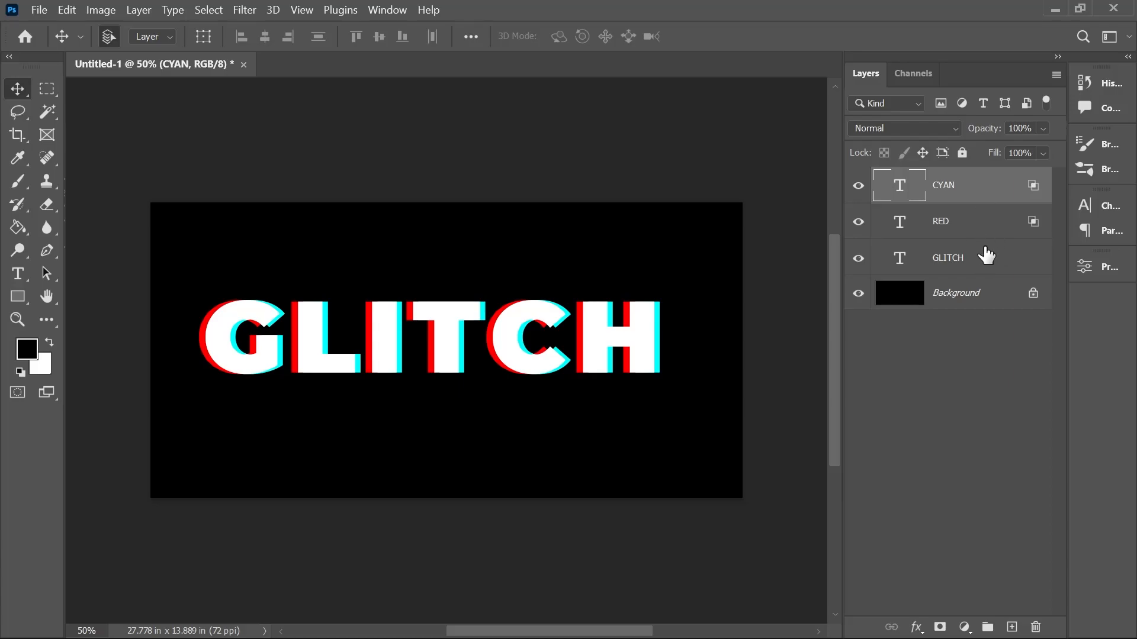
{"action": "left_click", "coordinate": [1001, 261], "text": "shift"}
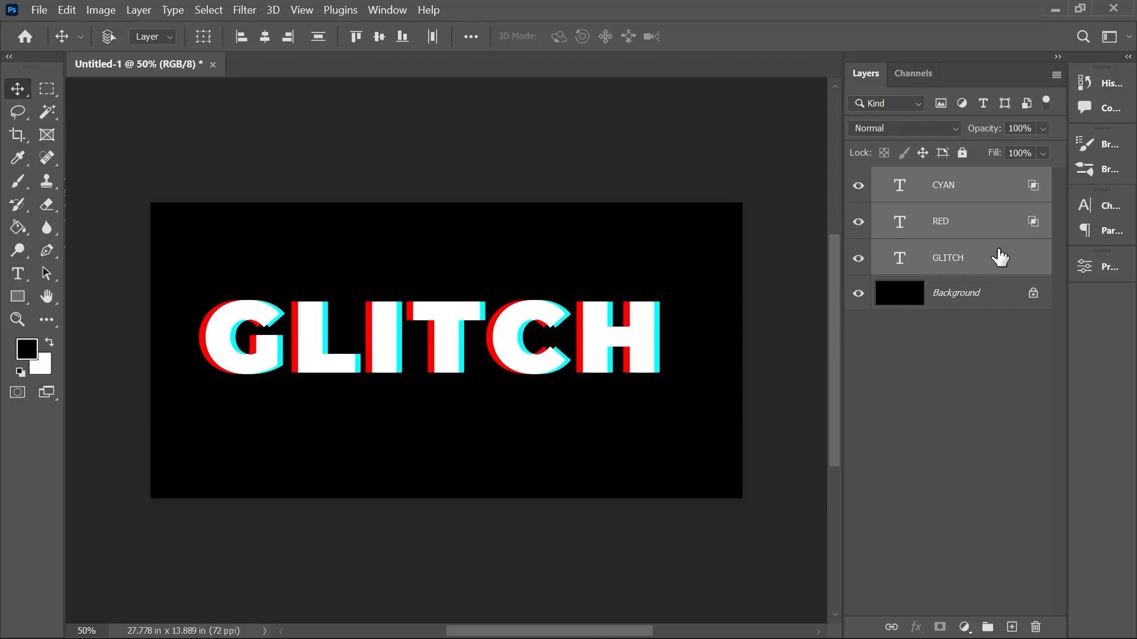
{"action": "key", "text": "ctrl+e"}
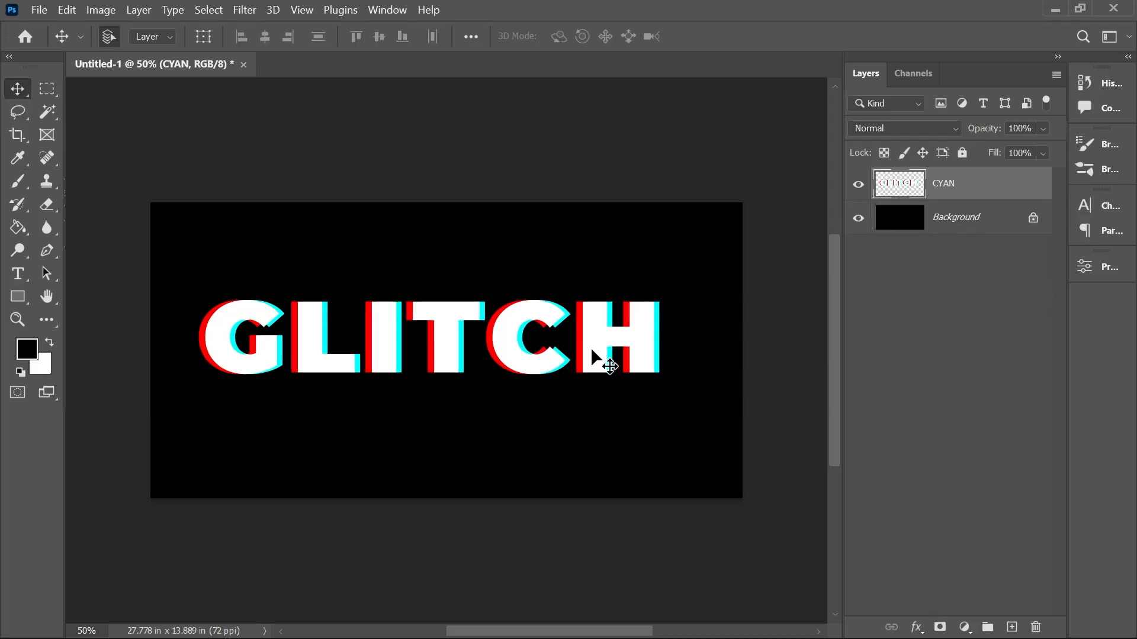
{"action": "mouse_move", "coordinate": [586, 329]}
{"action": "left_mouse_down"}
{"action": "mouse_move", "coordinate": [610, 337]}
{"action": "mouse_move", "coordinate": [571, 337]}
{"action": "mouse_move", "coordinate": [604, 293]}
{"action": "mouse_move", "coordinate": [618, 313]}
{"action": "mouse_move", "coordinate": [600, 338]}
{"action": "left_mouse_up"}
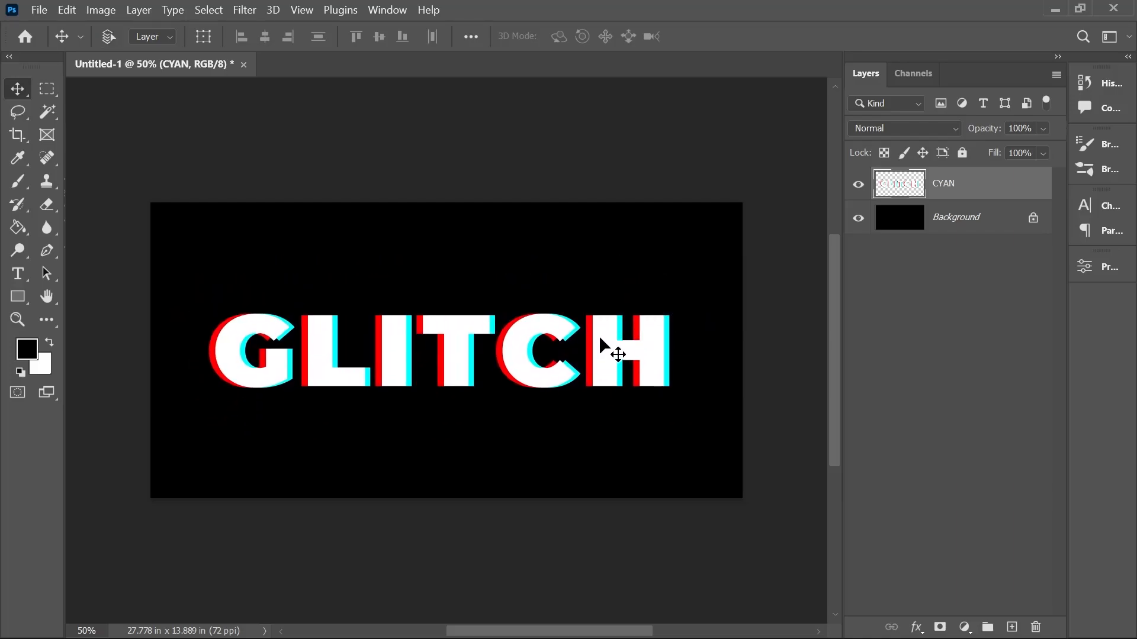
{"action": "key", "text": "ctrl+z"}
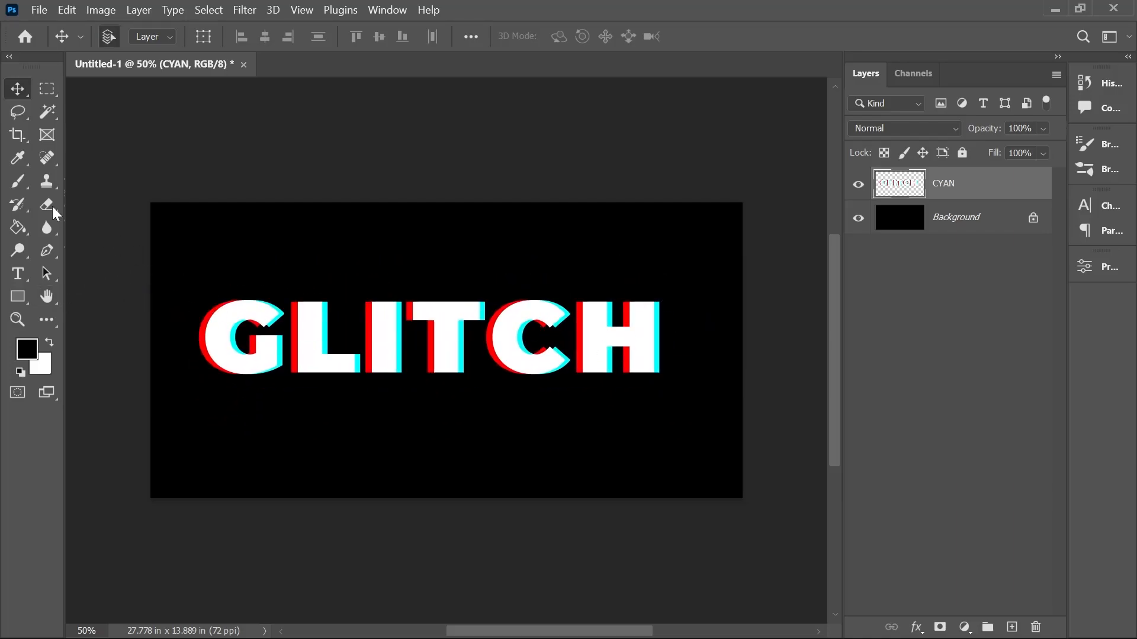
- Select a thin horizontal strip across the tops of the letters G, L, I and T with a rectangular marquee
{"action": "left_click", "coordinate": [47, 90]}
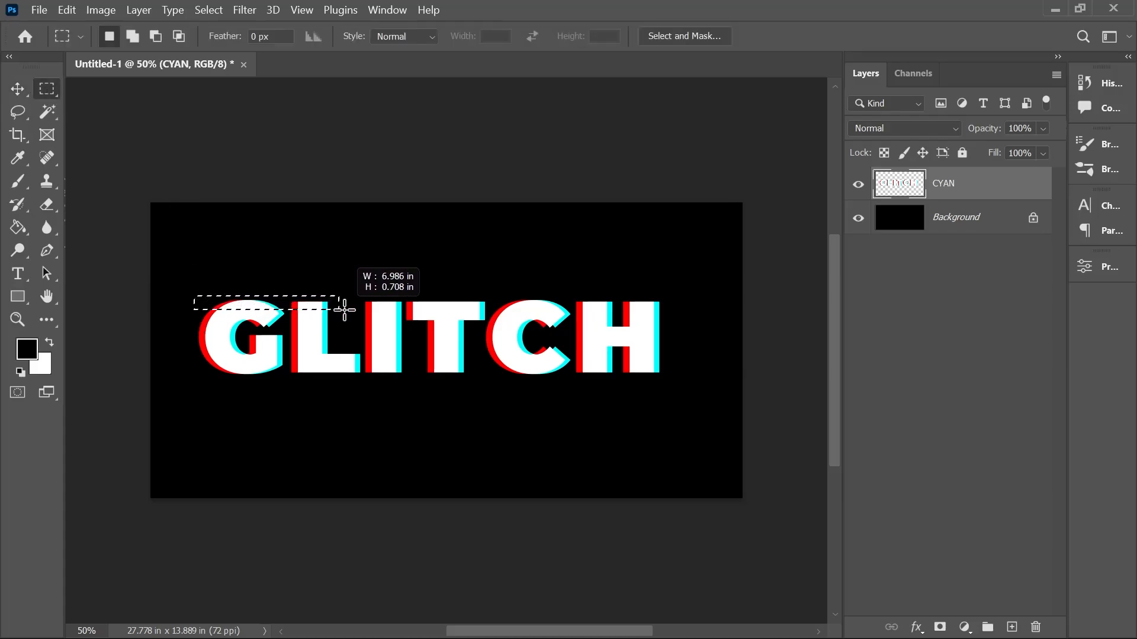
{"action": "left_click_drag", "start_coordinate": [402, 307], "coordinate": [477, 307]}
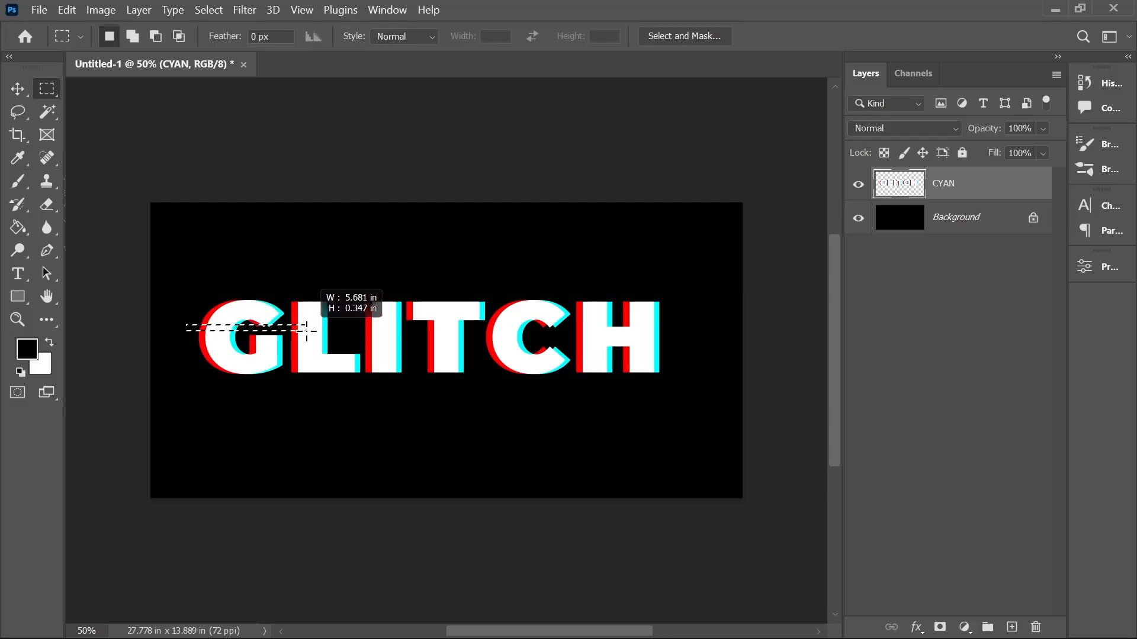
{"action": "key", "text": "ctrl+z"}
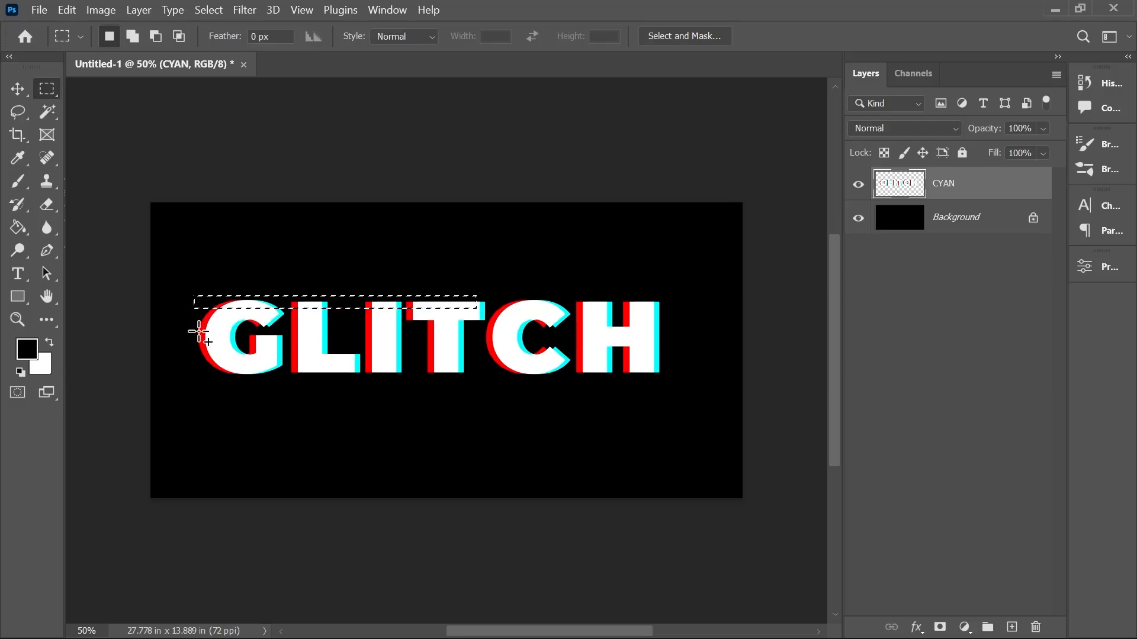
{"action": "key", "text": "shift"}
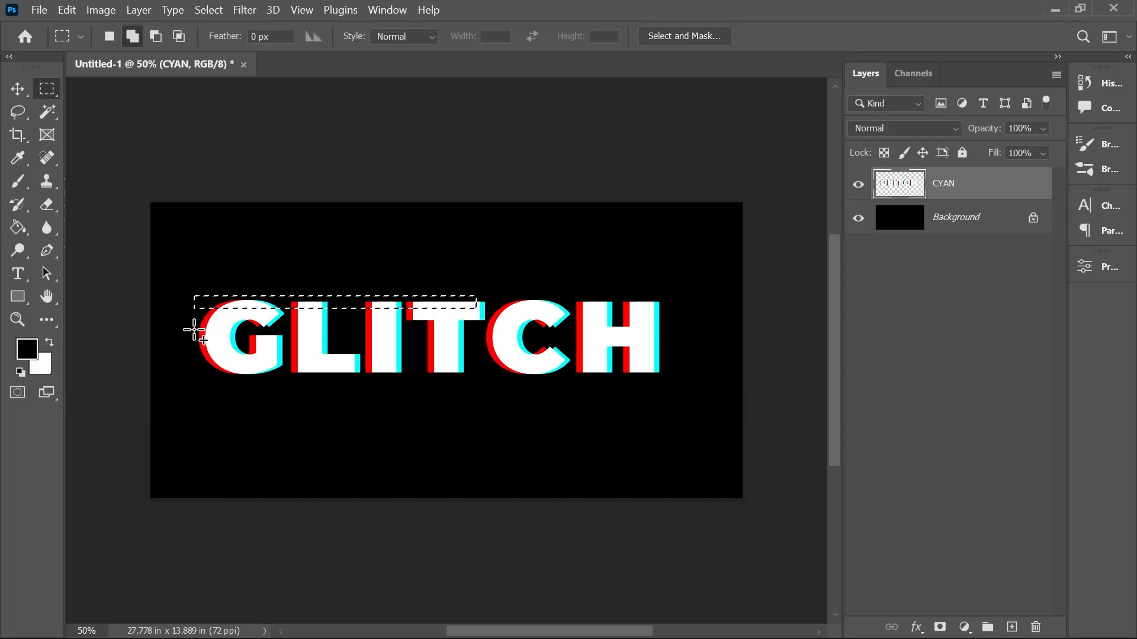
{"action": "left_click_drag", "start_coordinate": [296, 333], "coordinate": [344, 339]}
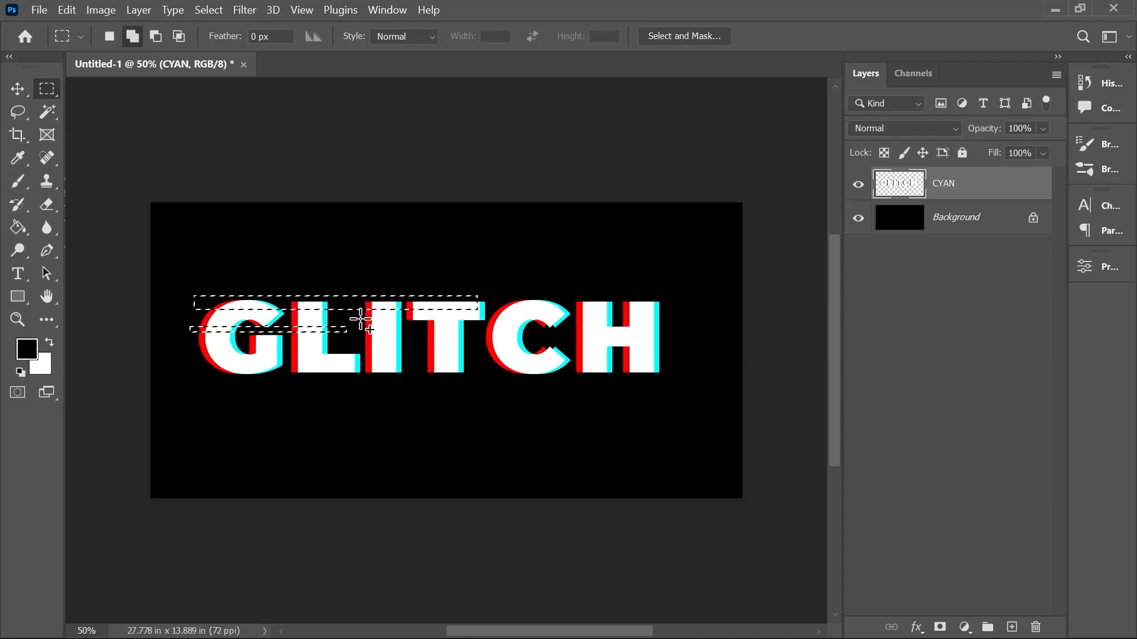
{"action": "left_click_drag", "start_coordinate": [423, 324], "coordinate": [457, 325]}
{"action": "key", "text": "ctrl+z"}
{"action": "key", "text": "ctrl+z"}
{"action": "key", "text": "ctrl+z"}
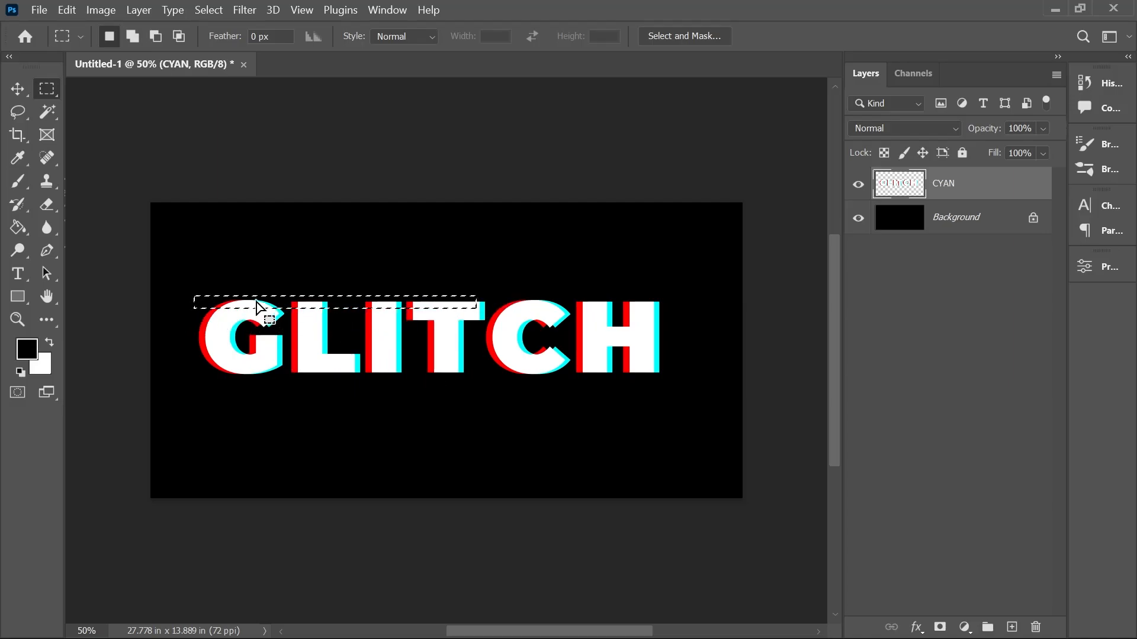
- Add more thin horizontal strips to the selection at varied heights and widths across all letters of GLITCH
{"action": "key", "text": "shift"}
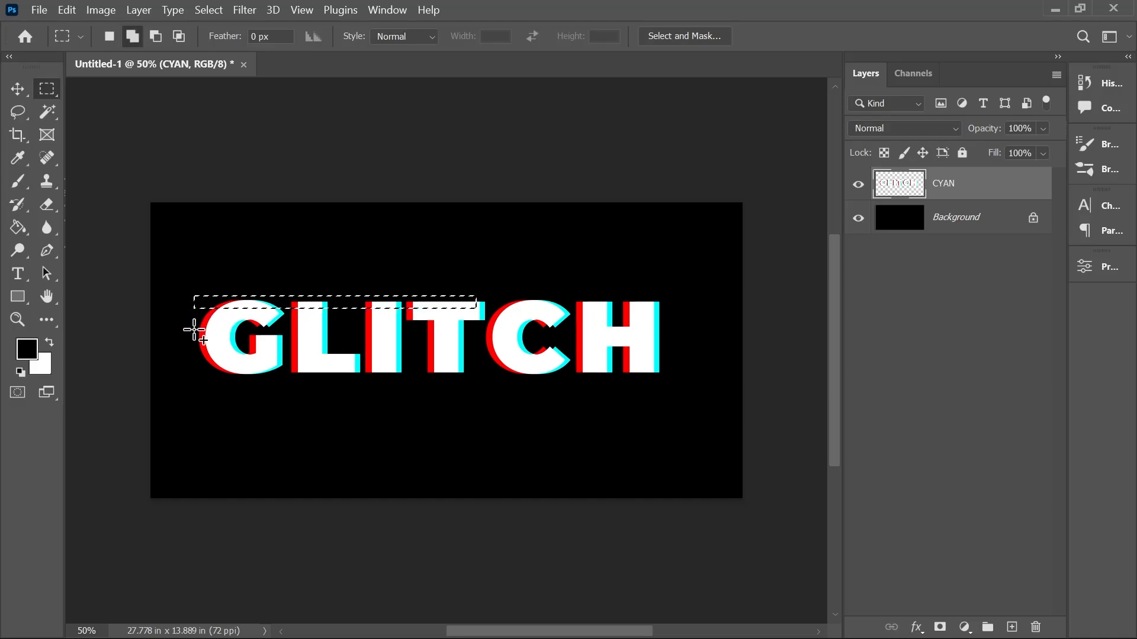
{"action": "left_click_drag", "start_coordinate": [344, 339], "coordinate": [458, 325]}
{"action": "left_click_drag", "start_coordinate": [244, 343], "coordinate": [538, 350]}
{"action": "left_click_drag", "start_coordinate": [482, 326], "coordinate": [534, 329]}
{"action": "left_click_drag", "start_coordinate": [626, 334], "coordinate": [627, 335]}
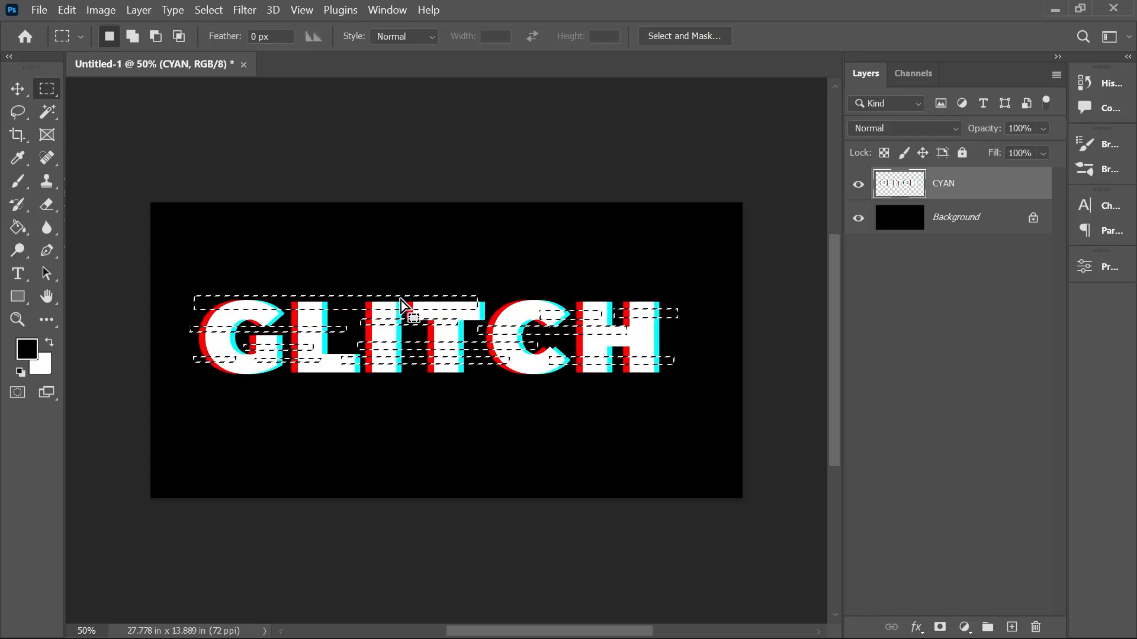
- Shift the selected text strips slightly to the left and clear the selection
{"action": "key", "text": "alt"}
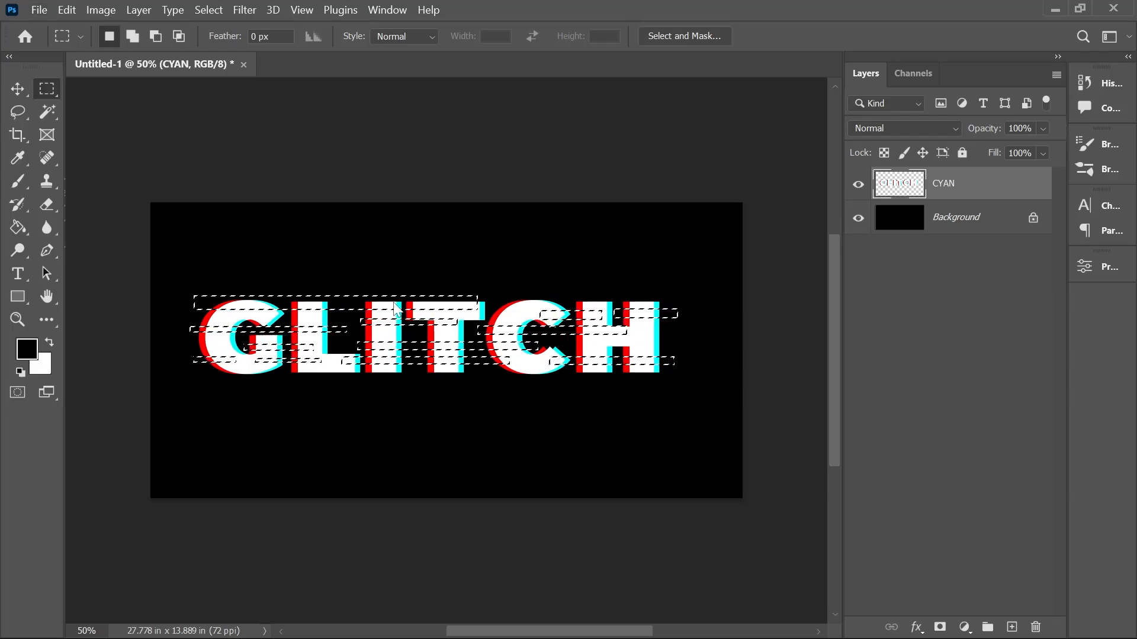
{"action": "mouse_move", "coordinate": [395, 308]}
{"action": "left_mouse_down"}
{"action": "mouse_move", "coordinate": [389, 301]}
{"action": "mouse_move", "coordinate": [409, 301]}
{"action": "mouse_move", "coordinate": [391, 303]}
{"action": "left_mouse_up"}
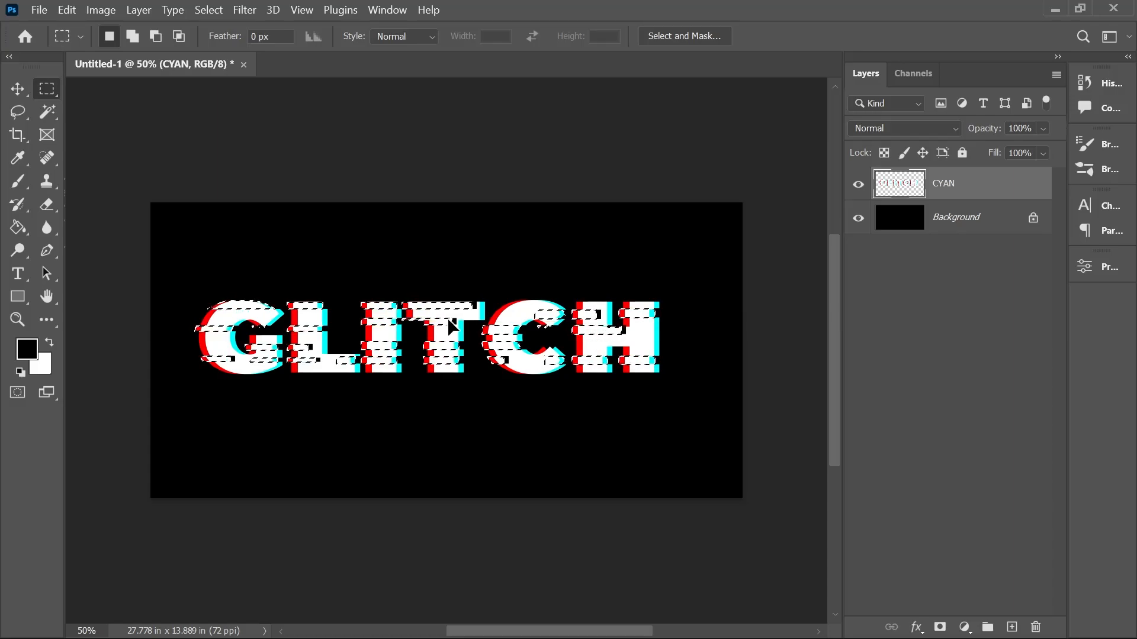
{"action": "key", "text": "ctrl+d"}
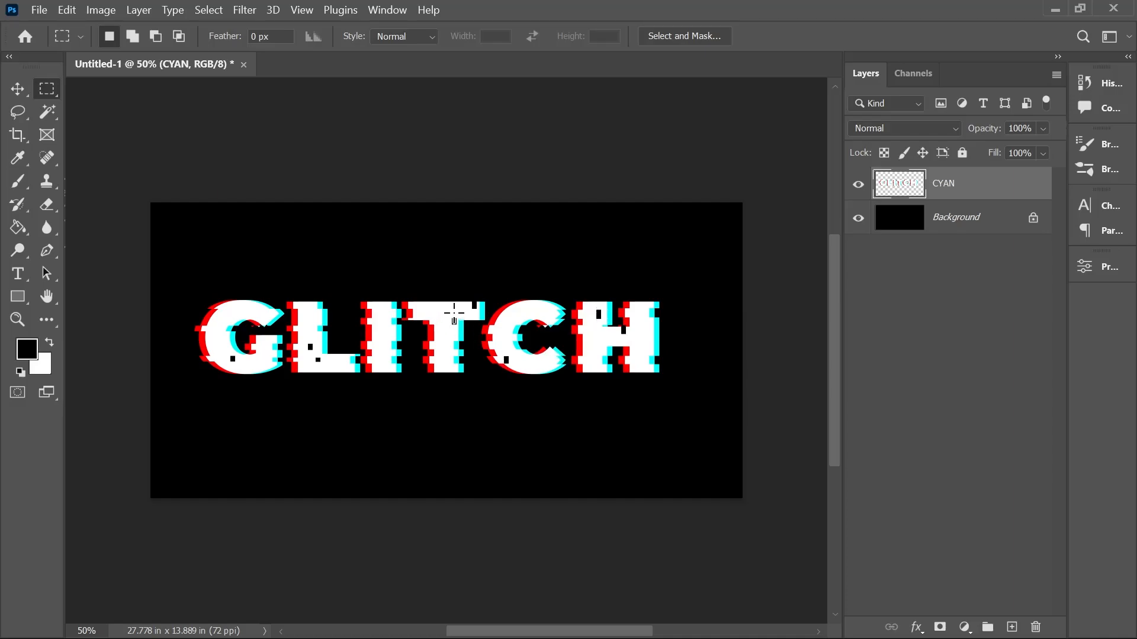
- Paint white over the black gaps in the G, the L and the T's stem with a 50 px brush at 100% flow
{"action": "left_click", "coordinate": [22, 181]}
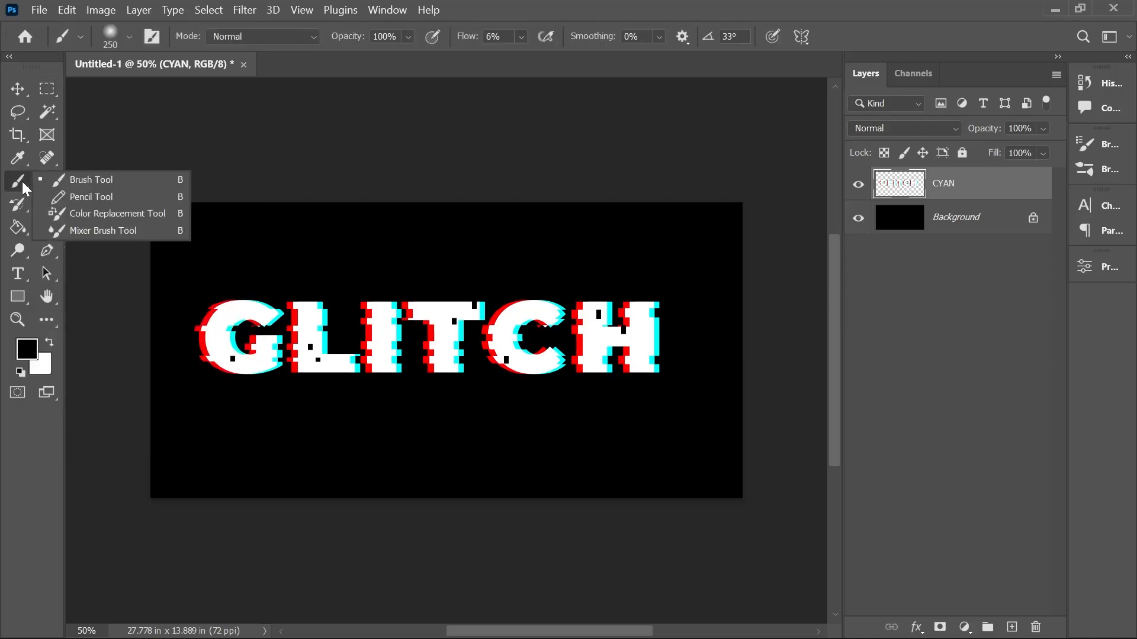
{"action": "left_click", "coordinate": [66, 182]}
{"action": "left_click", "coordinate": [48, 339]}
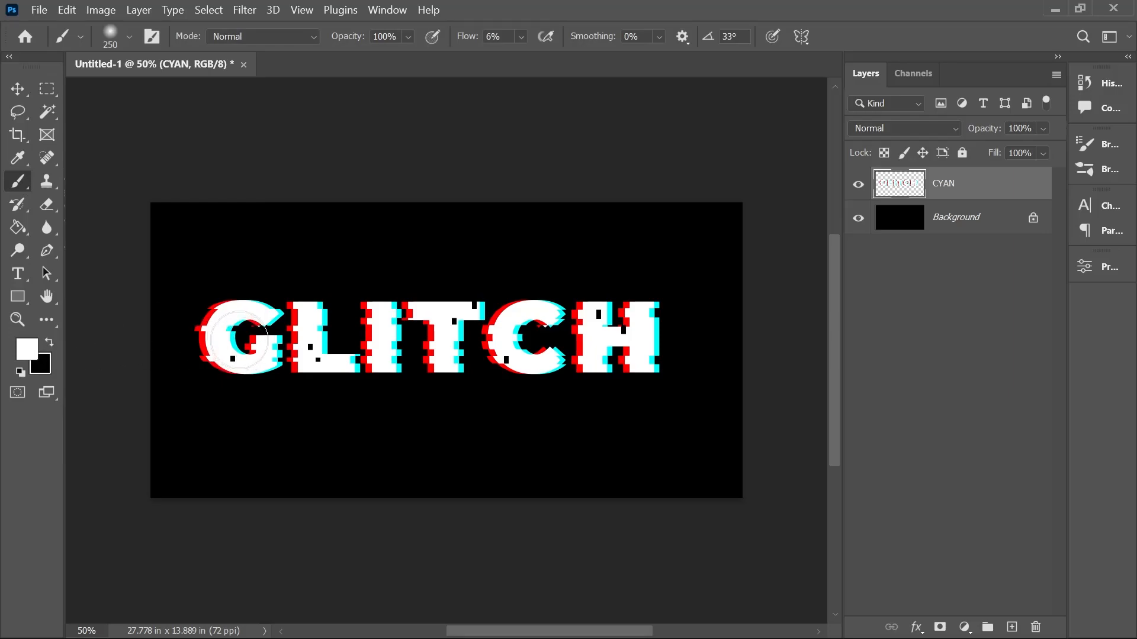
{"action": "key", "text": "bracketleft"}
{"action": "key", "text": "bracketleft"}
{"action": "key", "text": "bracketleft"}
{"action": "key", "text": "bracketleft"}
{"action": "key", "text": "bracketleft"}
{"action": "key", "text": "bracketleft"}
{"action": "key", "text": "bracketleft"}
{"action": "key", "text": "bracketleft"}
{"action": "key", "text": "bracketleft"}
{"action": "left_click_drag", "start_coordinate": [468, 38], "coordinate": [616, 86]}
{"action": "left_click_drag", "start_coordinate": [310, 345], "coordinate": [309, 347]}
{"action": "left_click", "coordinate": [451, 323]}
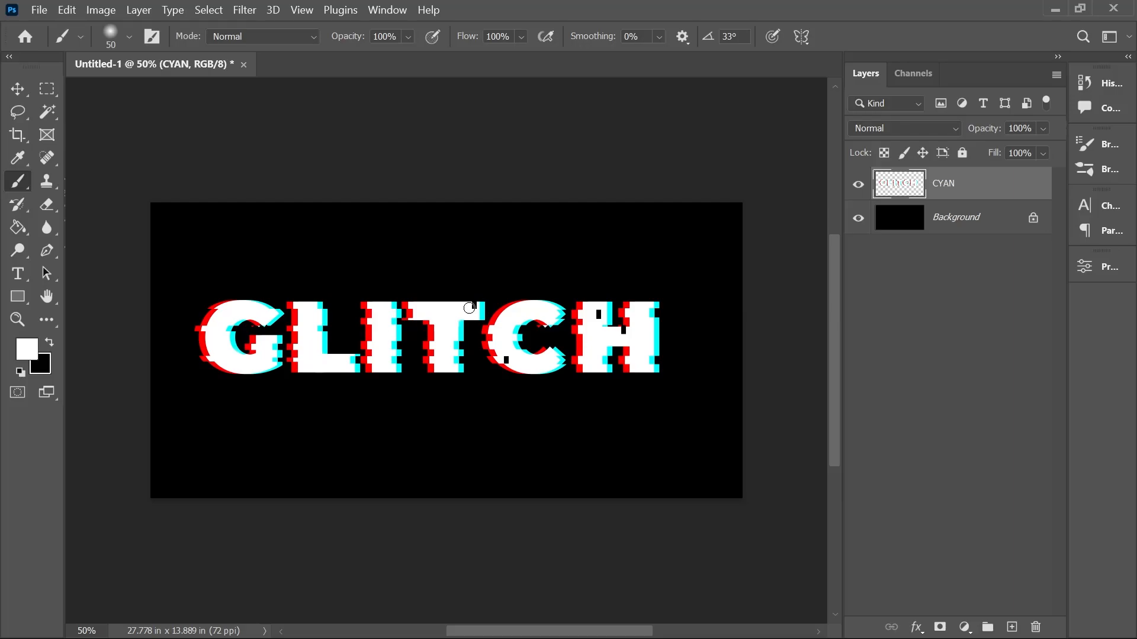
- Fill the black gap in the T's crossbar with white, using a marquee selection and a hard 35 px brush
{"action": "scroll", "coordinate": [469, 308], "scroll_direction": "up", "scroll_amount": 5}
{"action": "right_click", "coordinate": [396, 344], "text": "alt"}
{"action": "left_click_drag", "start_coordinate": [400, 373], "coordinate": [401, 386]}
{"action": "key", "text": "bracketleft"}
{"action": "key", "text": "bracketleft"}
{"action": "key", "text": "bracketleft"}
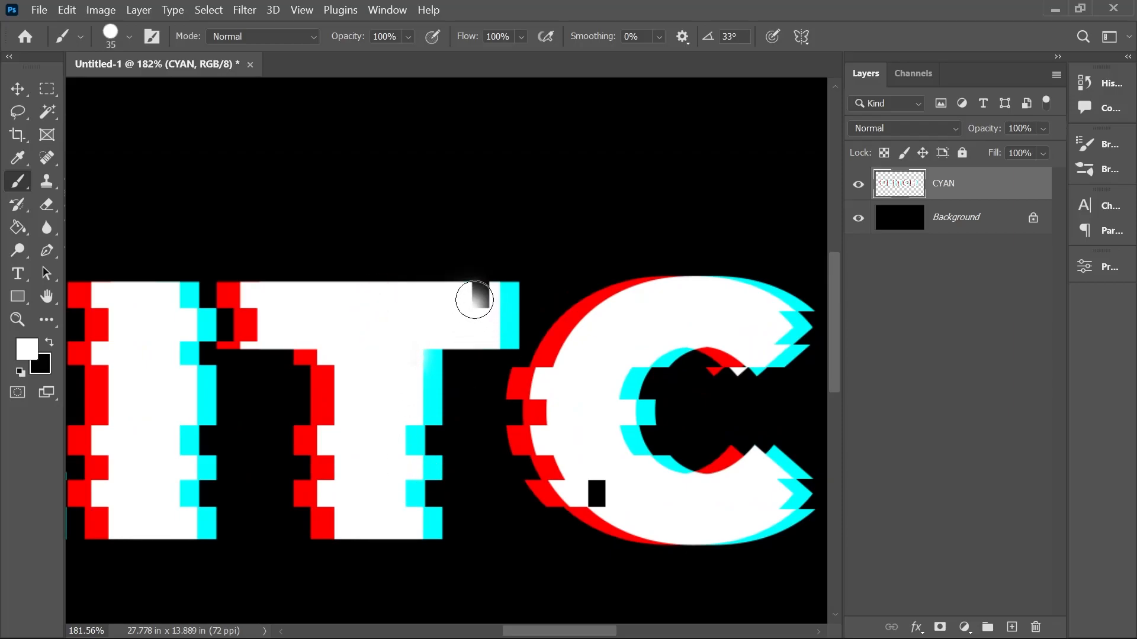
{"action": "left_click", "coordinate": [47, 89]}
{"action": "mouse_move", "coordinate": [468, 280]}
{"action": "left_mouse_down"}
{"action": "mouse_move", "coordinate": [493, 311]}
{"action": "mouse_move", "coordinate": [482, 296]}
{"action": "left_mouse_up"}
{"action": "key", "text": "b"}
{"action": "key", "text": "ctrl+d"}
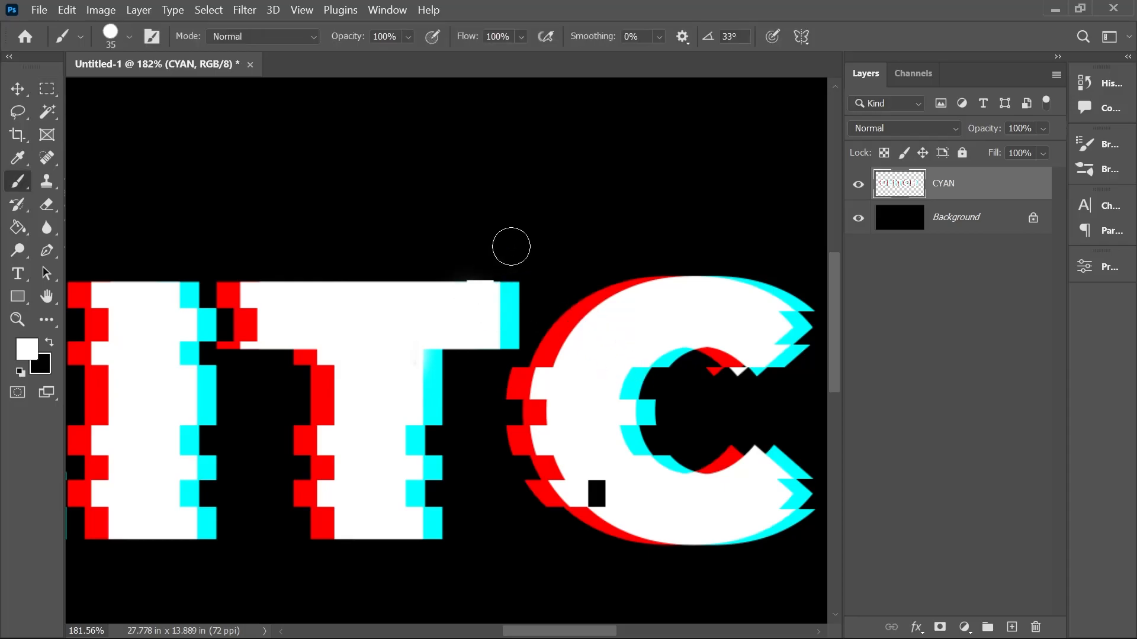
- Paint white over the black gaps in the C and in the left stem of the H
{"action": "left_click", "coordinate": [596, 493]}
{"action": "left_click_drag", "start_coordinate": [568, 414], "coordinate": [97, 373]}
{"action": "left_click_drag", "start_coordinate": [433, 292], "coordinate": [465, 263]}
{"action": "key", "text": "ctrl+0"}
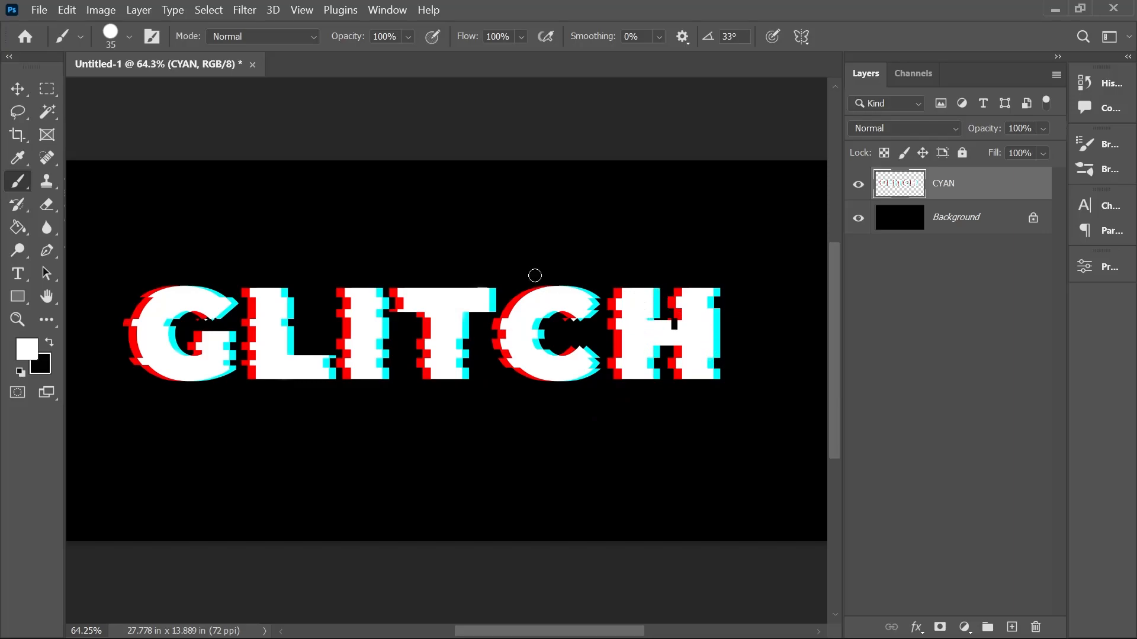
- Apply a Motion Blur to the merged text layer with an angle of 1° and a distance of 23 pixels
{"action": "left_click", "coordinate": [245, 10]}
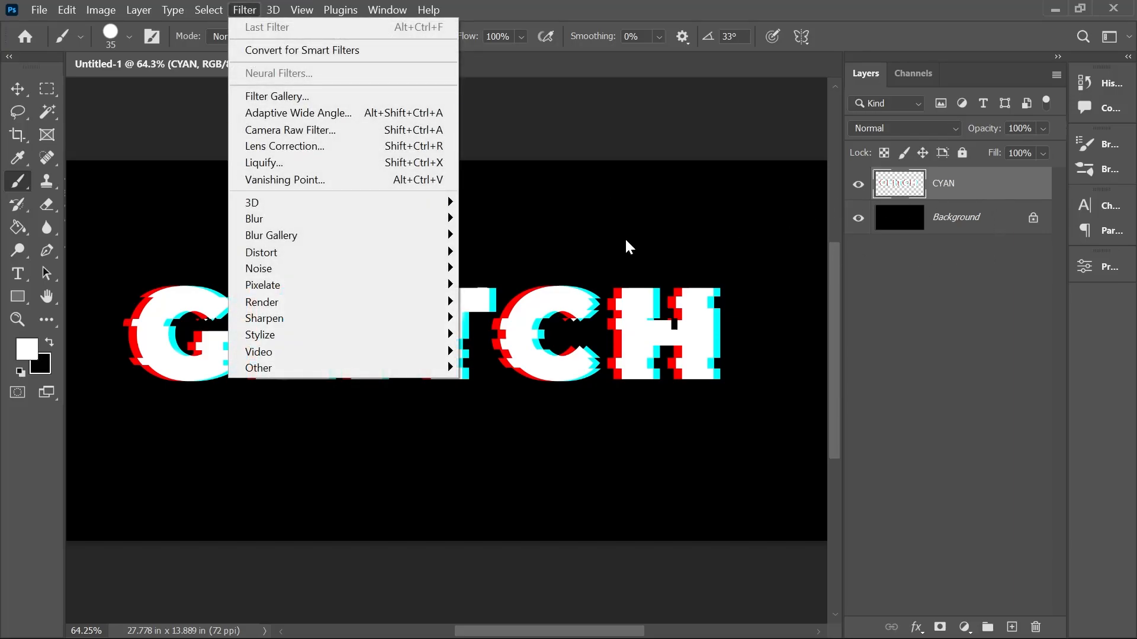
{"action": "mouse_move", "coordinate": [319, 210]}
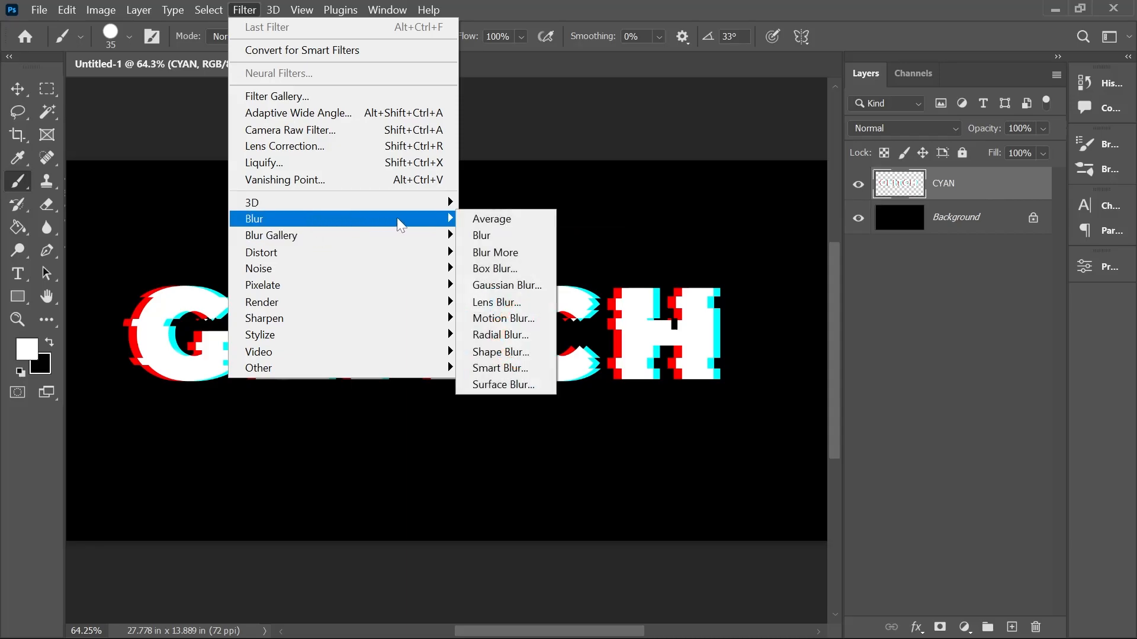
{"action": "left_click", "coordinate": [524, 322]}
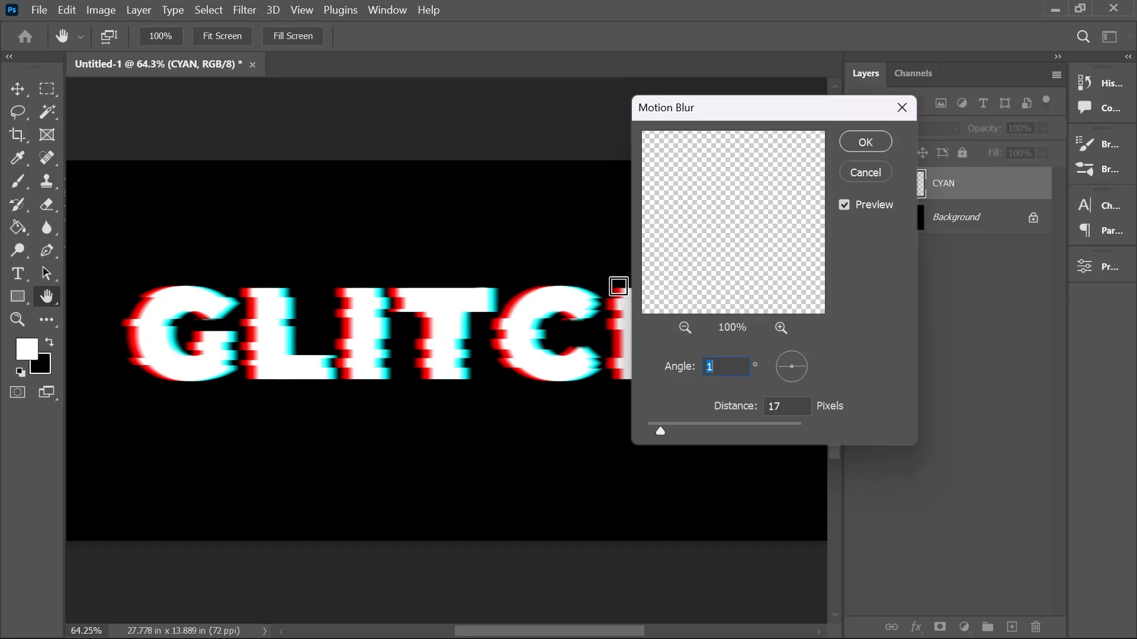
{"action": "left_click_drag", "start_coordinate": [738, 118], "coordinate": [902, 158]}
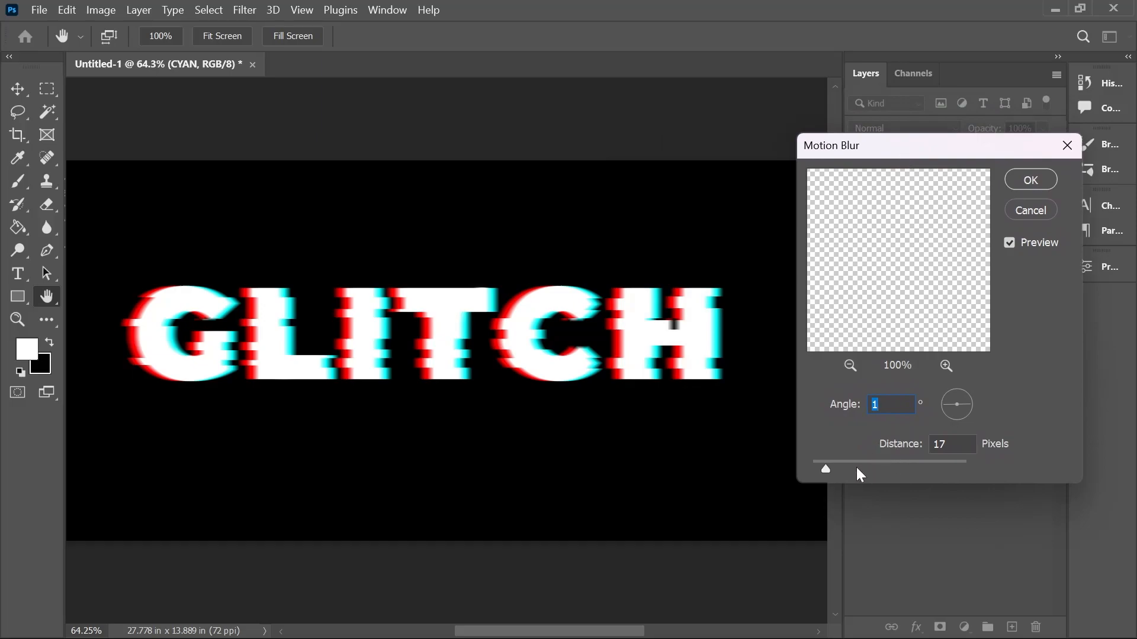
{"action": "left_click_drag", "start_coordinate": [826, 467], "coordinate": [834, 470]}
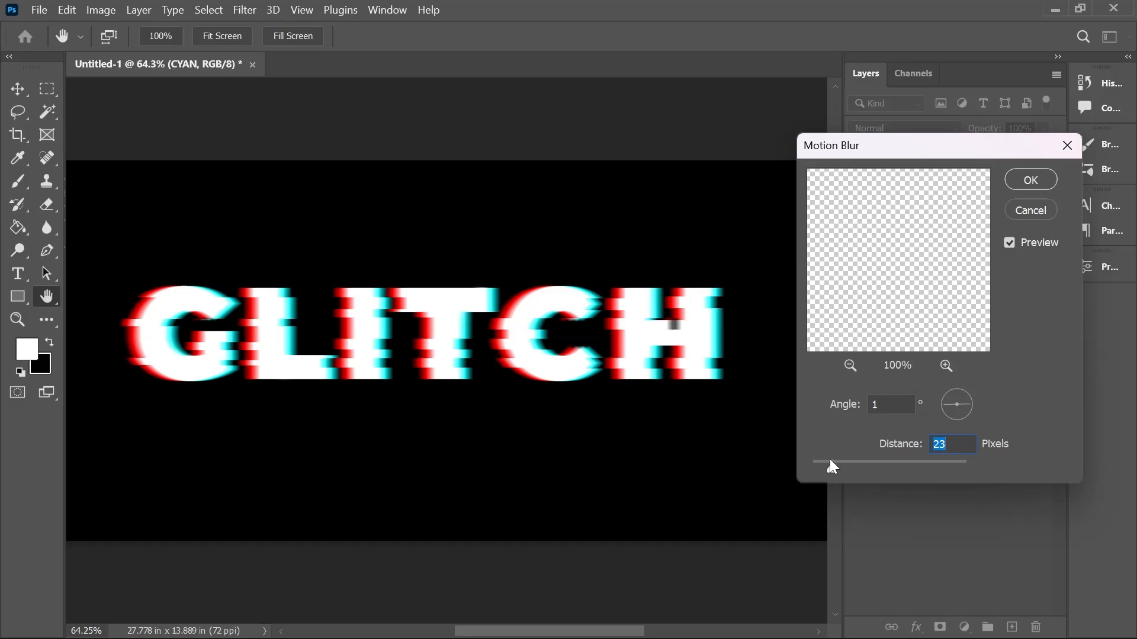
{"action": "left_click", "coordinate": [1031, 181]}
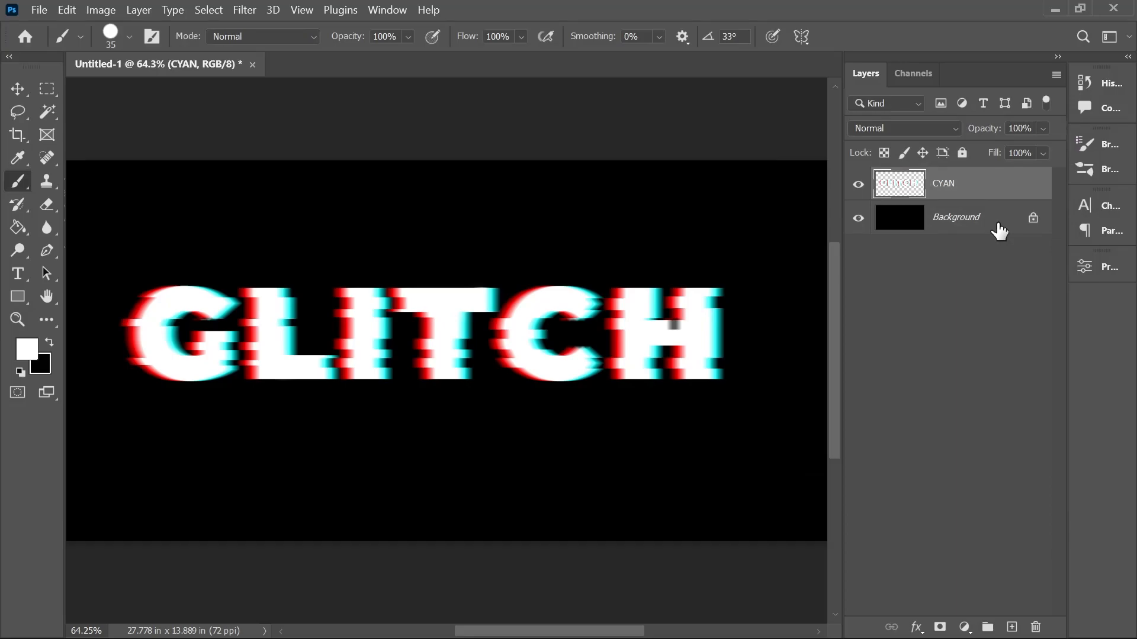
- Duplicate the blurred CYAN layer and limit the copy's blending channels to B, with R and G disabled
{"action": "key", "text": "ctrl+j"}
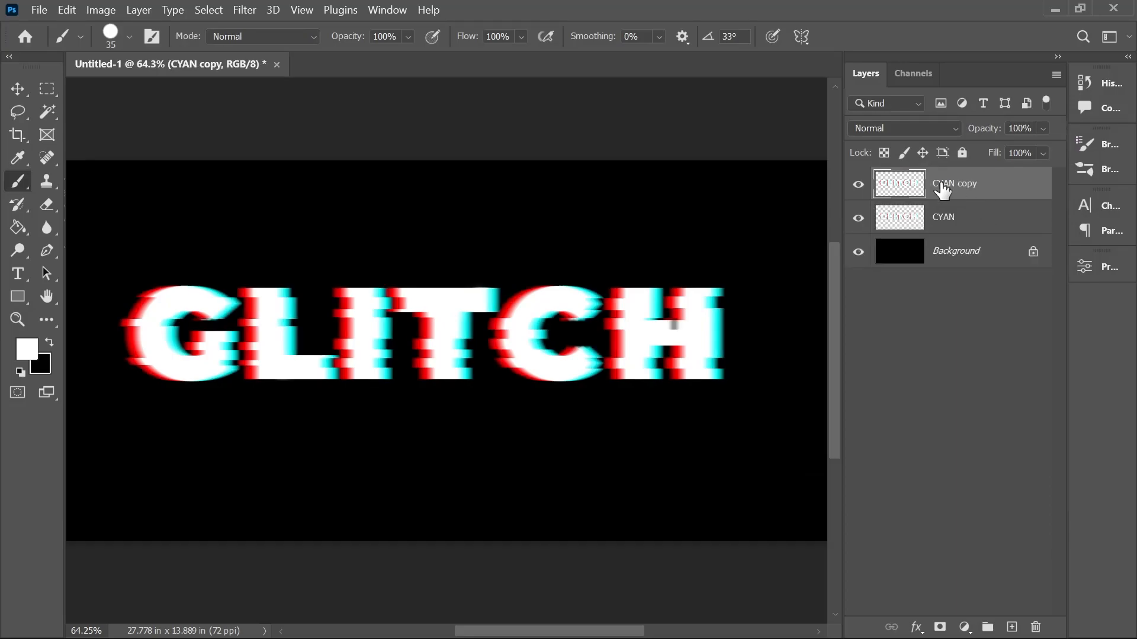
{"action": "double_click", "coordinate": [1009, 187]}
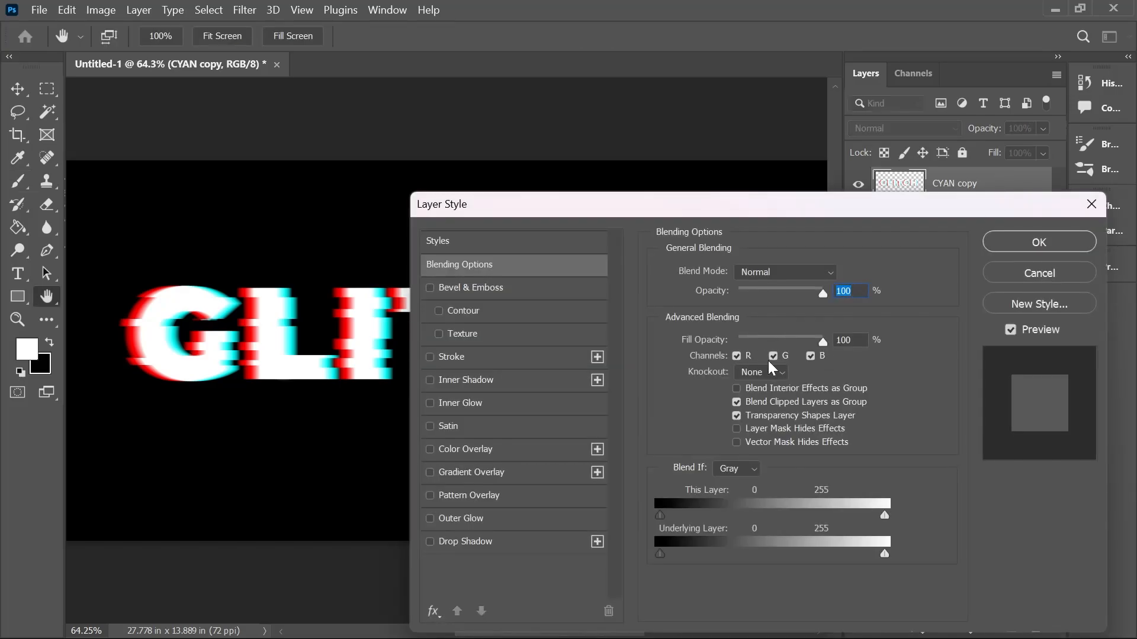
{"action": "left_click", "coordinate": [774, 355]}
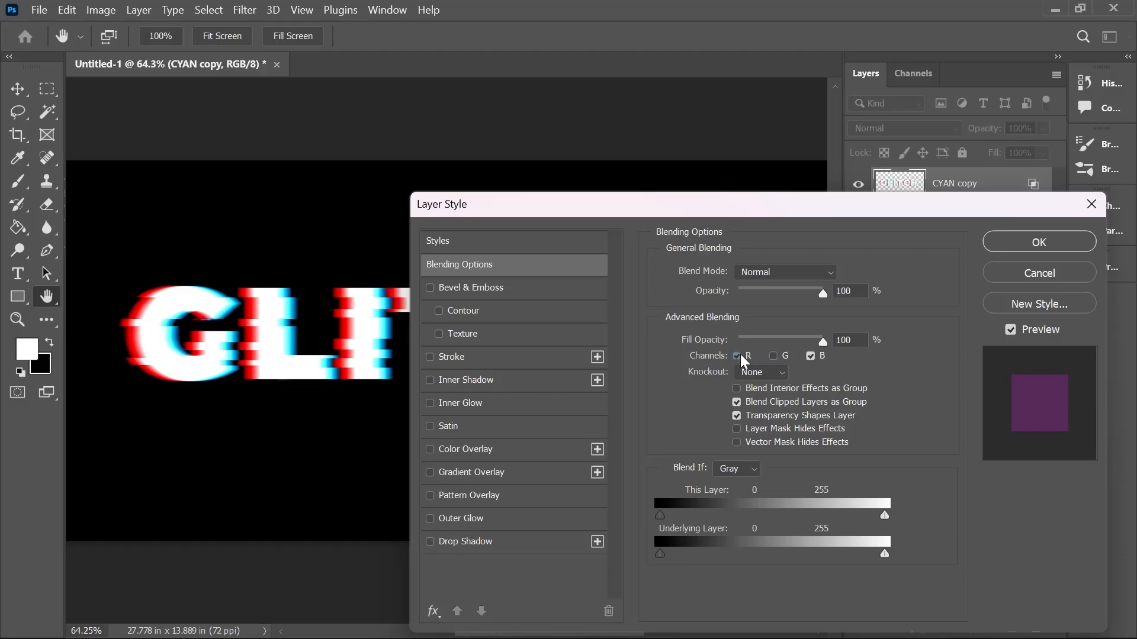
{"action": "left_click", "coordinate": [738, 355]}
{"action": "left_click", "coordinate": [1034, 237]}
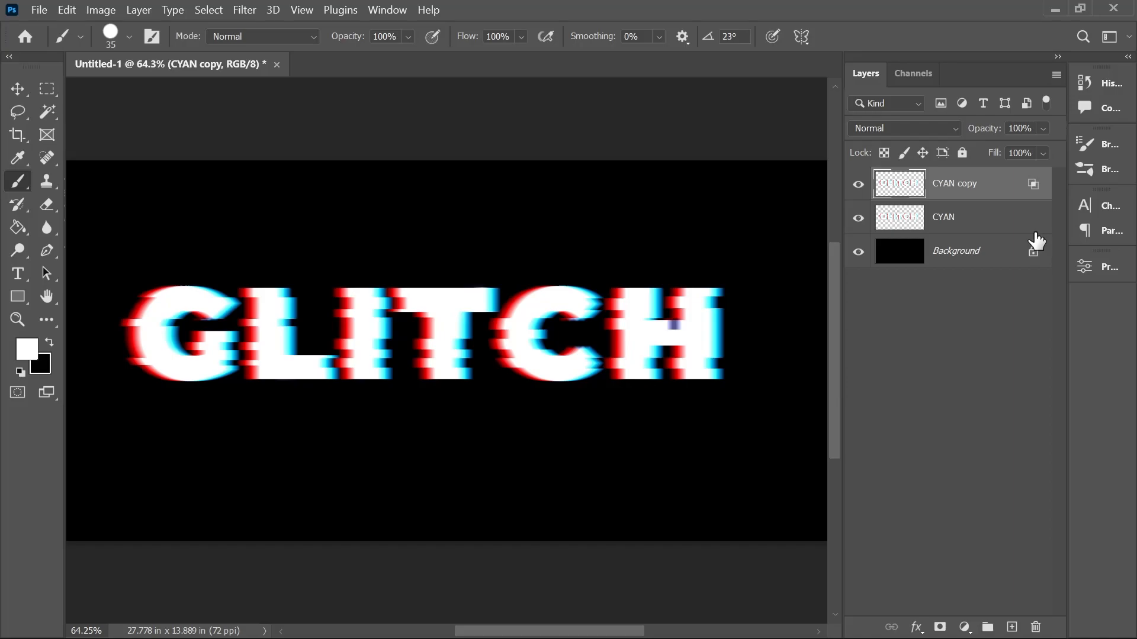
- Nudge the CYAN copy layer slightly sideways and merge it with the CYAN layer
{"action": "left_click", "coordinate": [23, 90]}
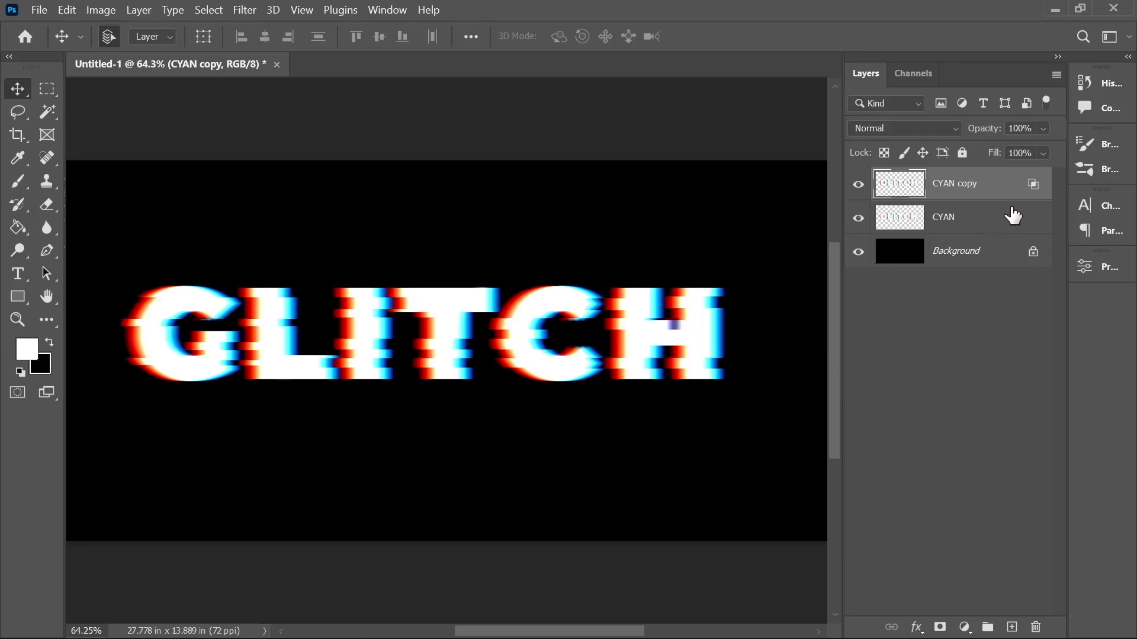
{"action": "left_click", "coordinate": [1016, 227], "text": "ctrl"}
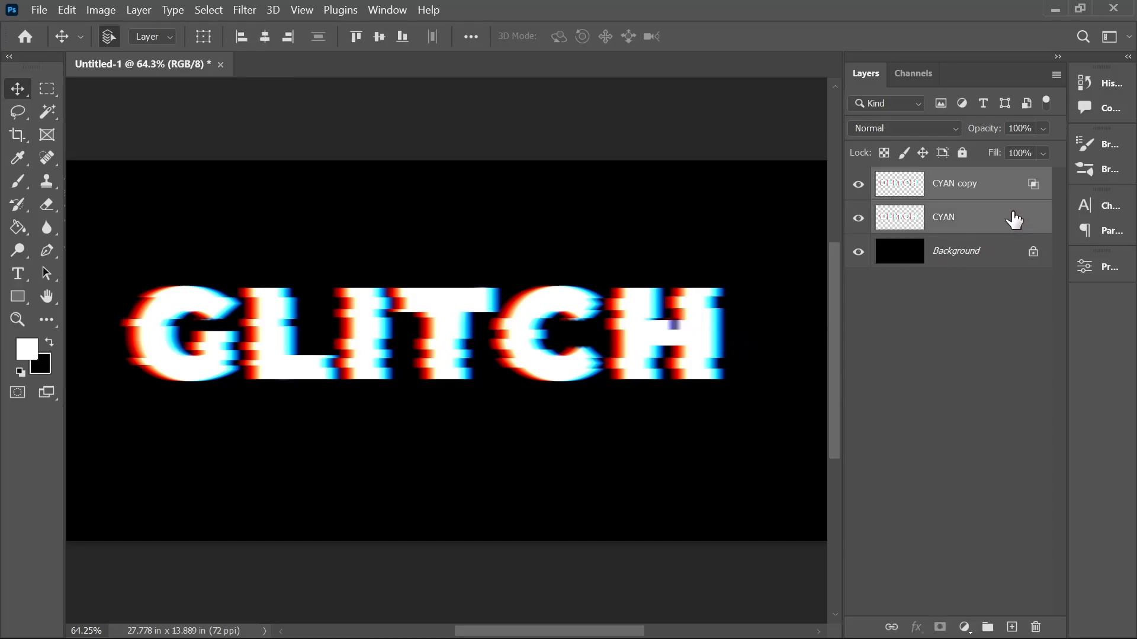
{"action": "key", "text": "ctrl+e"}
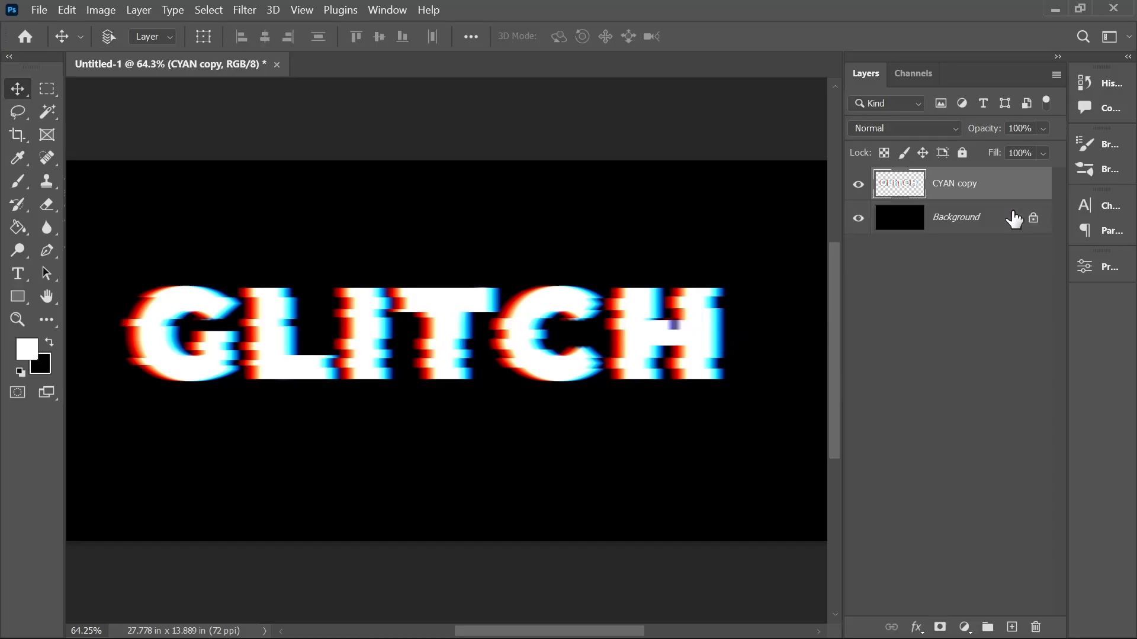
- Move the merged GLITCH text slightly down and right, and add a new layer above it filled with white
{"action": "left_click_drag", "start_coordinate": [449, 312], "coordinate": [456, 323]}
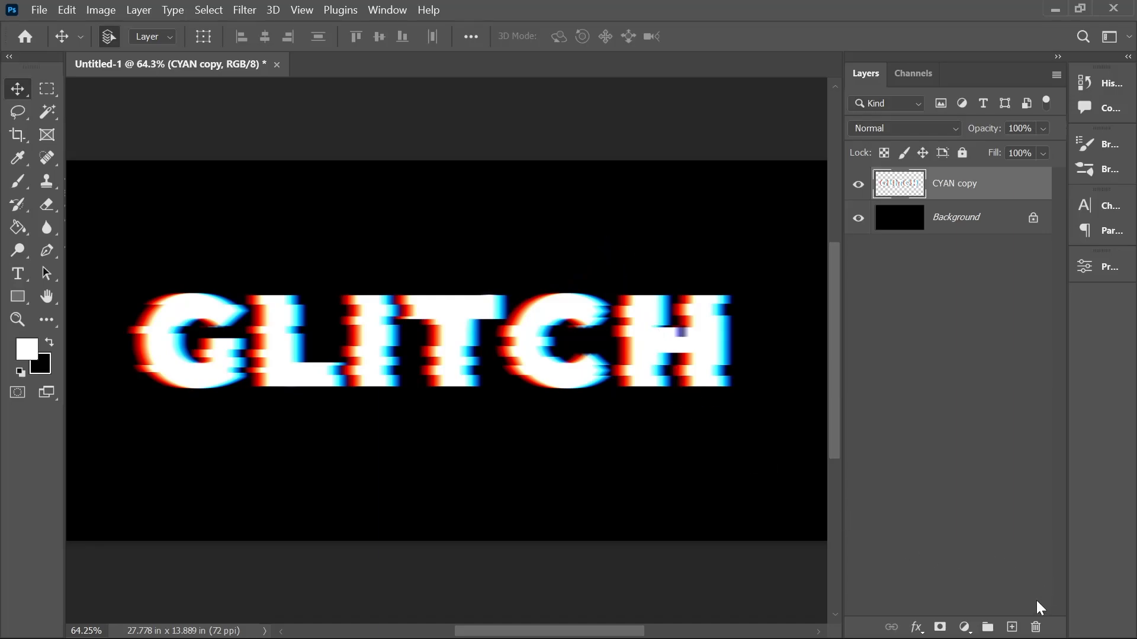
{"action": "left_click", "coordinate": [1013, 627]}
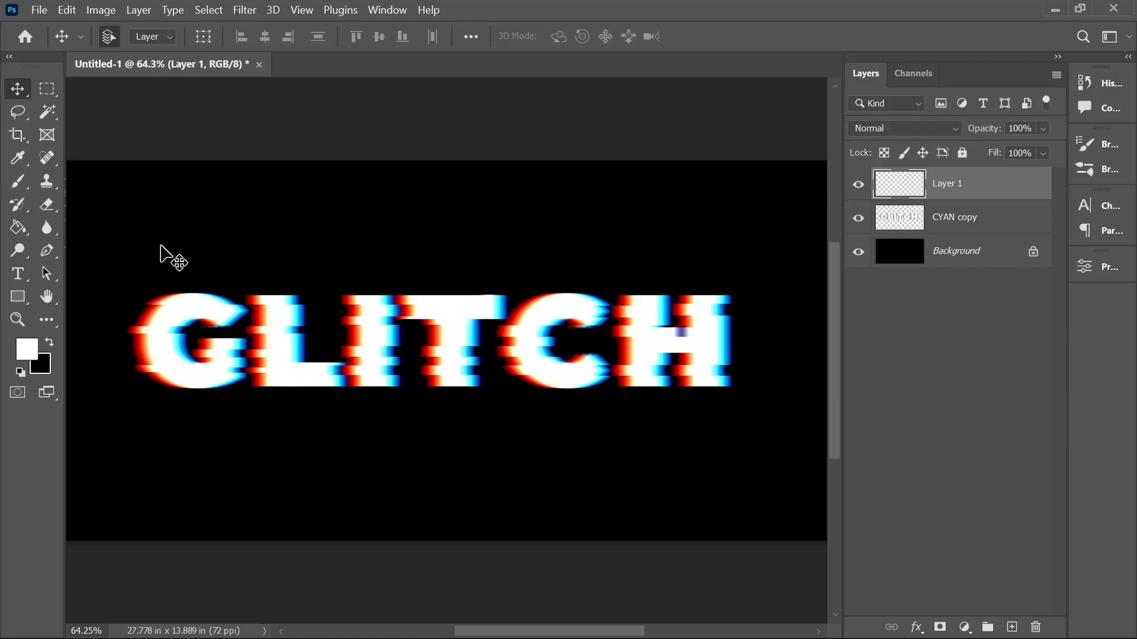
{"action": "left_click", "coordinate": [19, 227]}
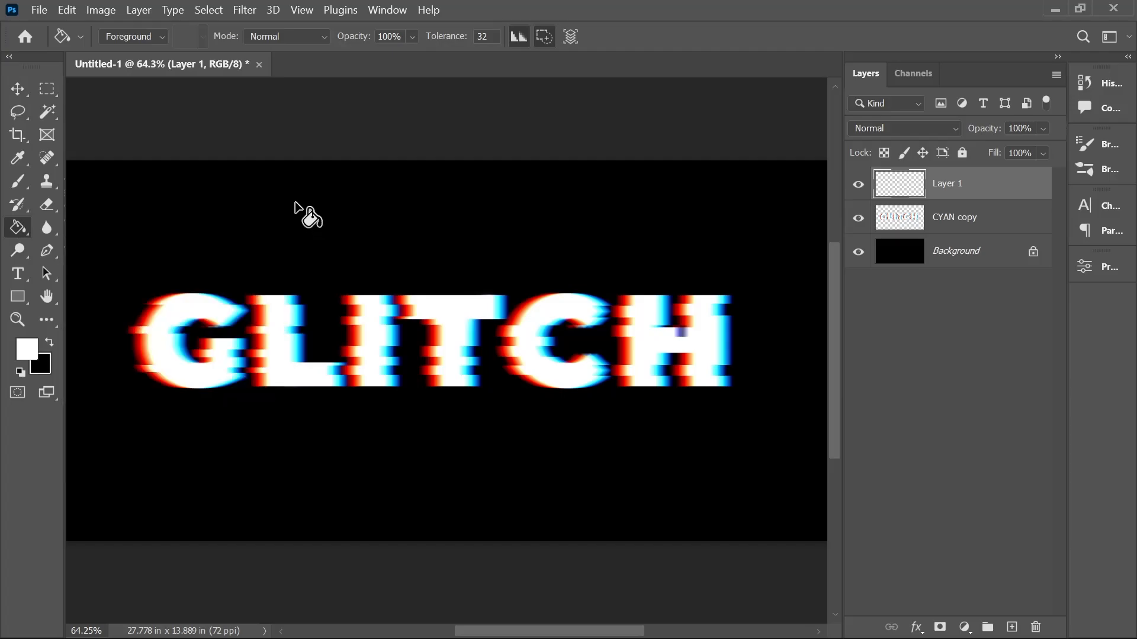
{"action": "left_click", "coordinate": [386, 224]}
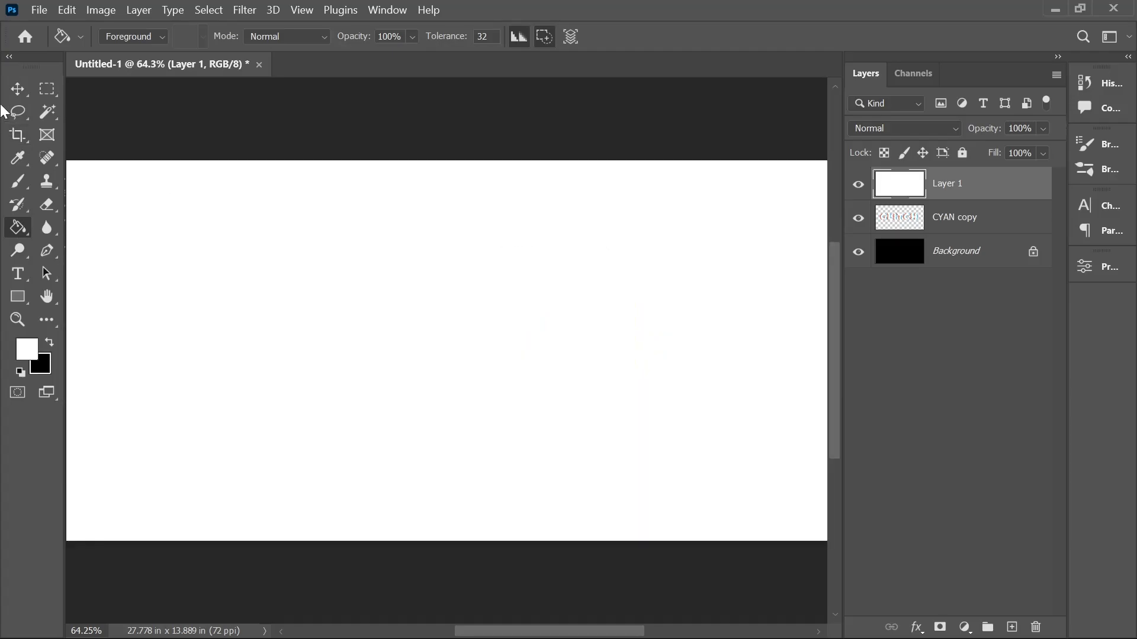
- Apply the Halftone Pattern filter to the white layer with size 2, contrast 40 and the Line pattern type
{"action": "left_click", "coordinate": [19, 87]}
{"action": "left_click", "coordinate": [244, 10]}
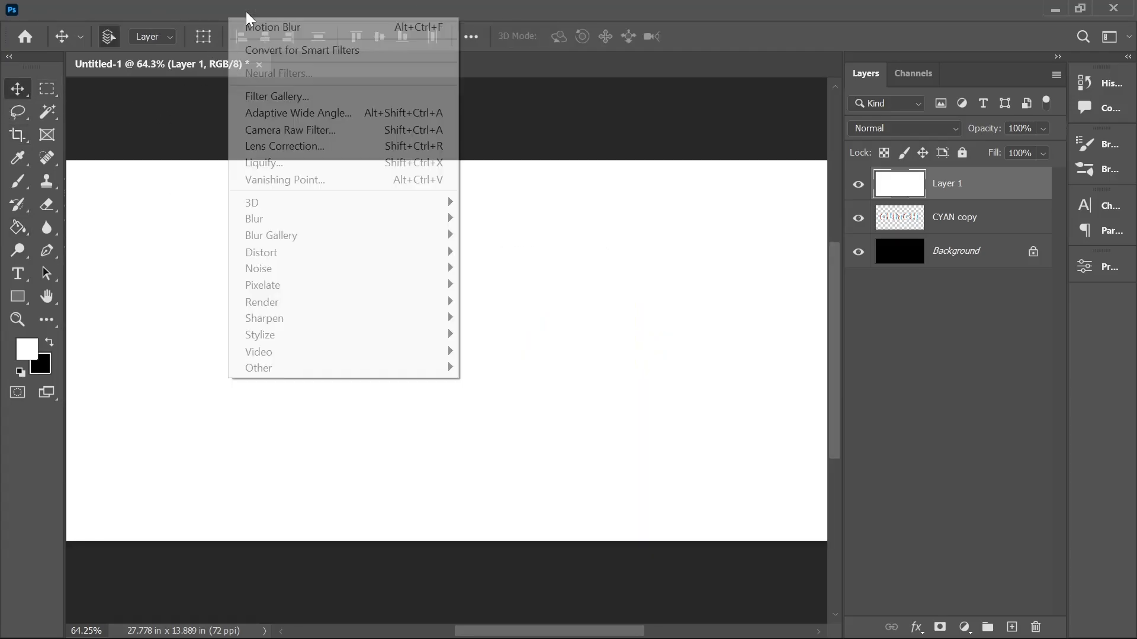
{"action": "left_click", "coordinate": [290, 96]}
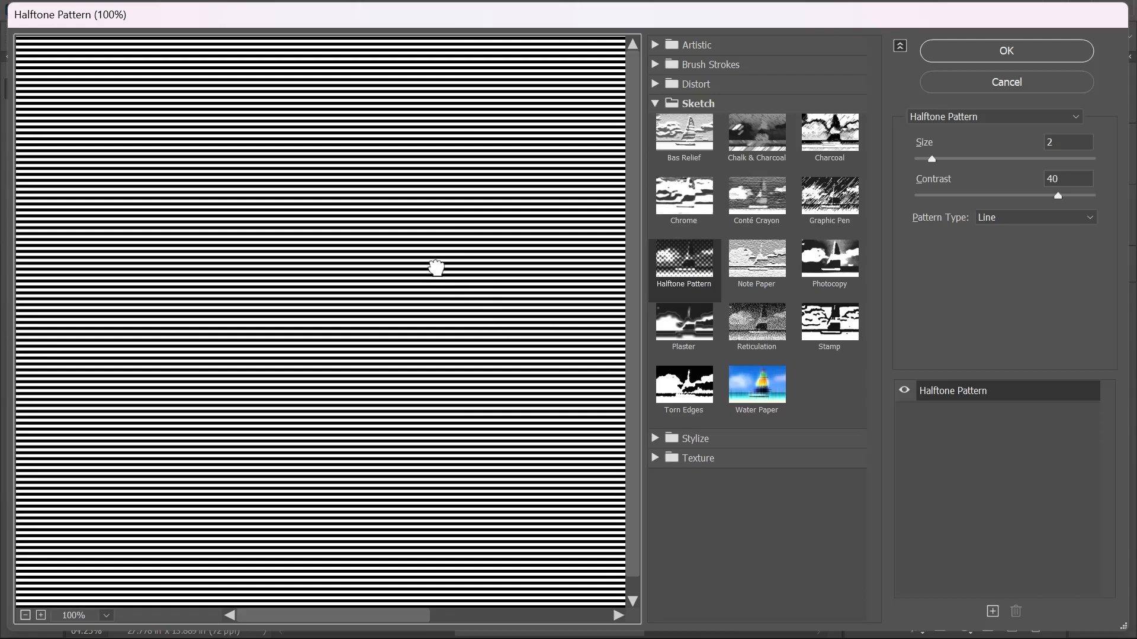
{"action": "left_click_drag", "start_coordinate": [437, 268], "coordinate": [385, 254]}
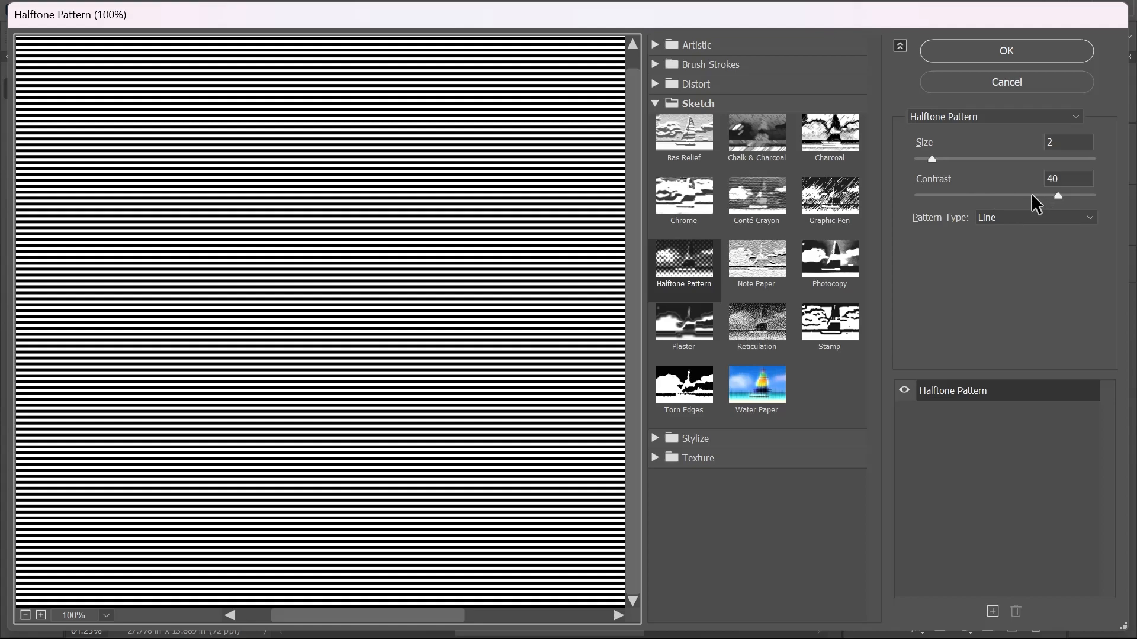
{"action": "left_click", "coordinate": [1016, 57]}
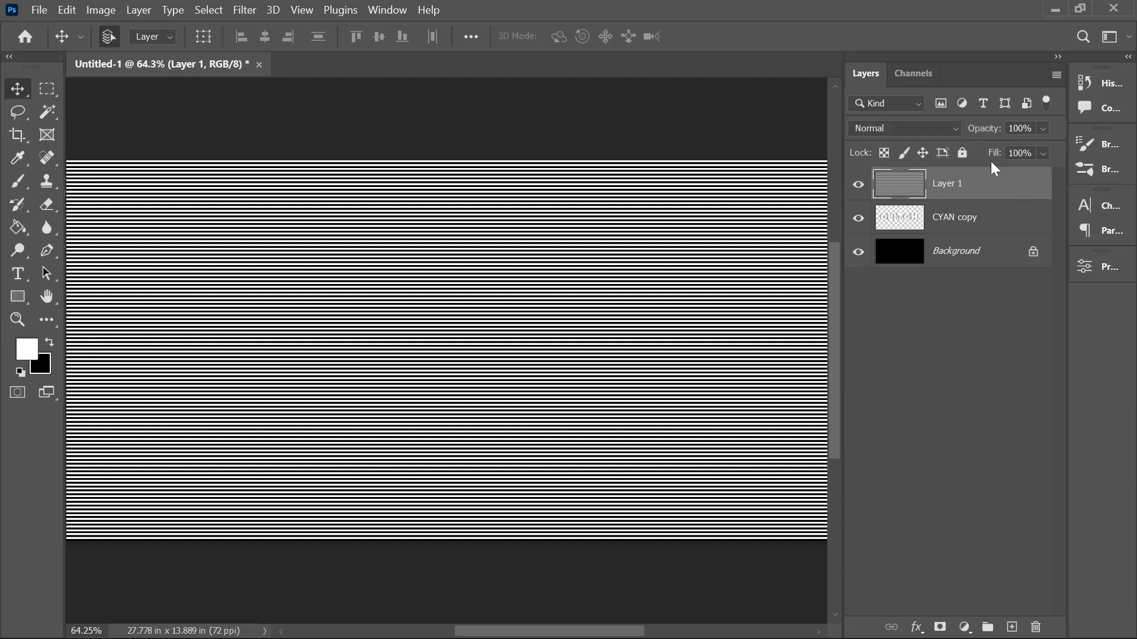
- Lower the opacity of the halftone line layer to 9%
{"action": "left_click_drag", "start_coordinate": [987, 136], "coordinate": [905, 127]}
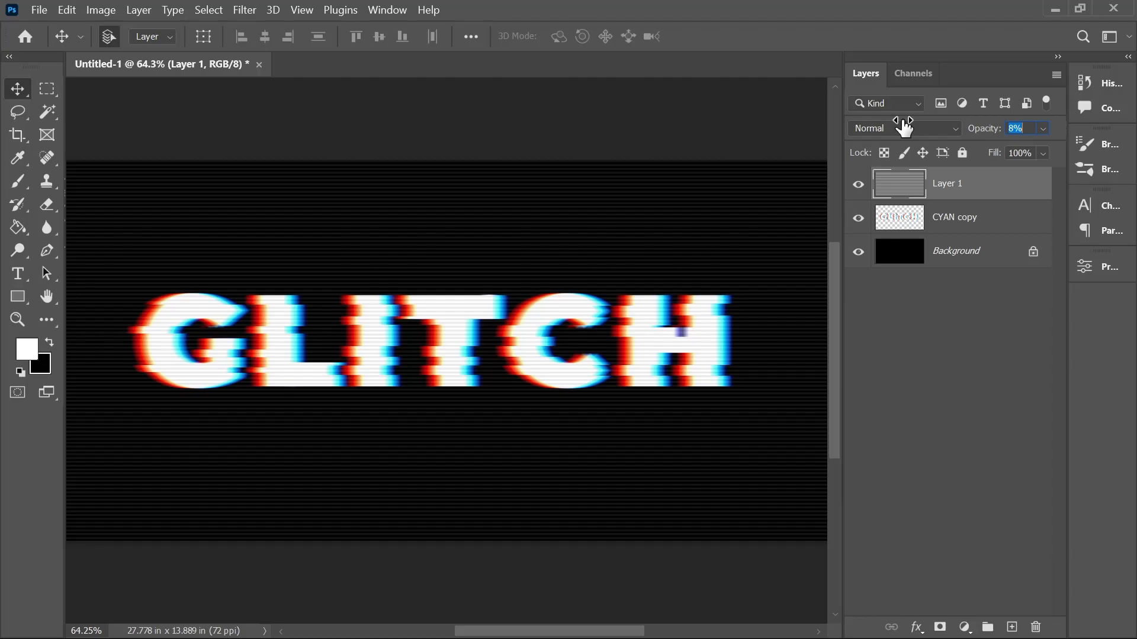
{"action": "left_click_drag", "start_coordinate": [905, 127], "coordinate": [905, 128]}
{"action": "left_click_drag", "start_coordinate": [989, 136], "coordinate": [990, 135]}
- Add colored noise with Uniform distribution to the halftone line layer, raising the amount and leaving Monochromatic off
{"action": "left_click", "coordinate": [246, 12]}
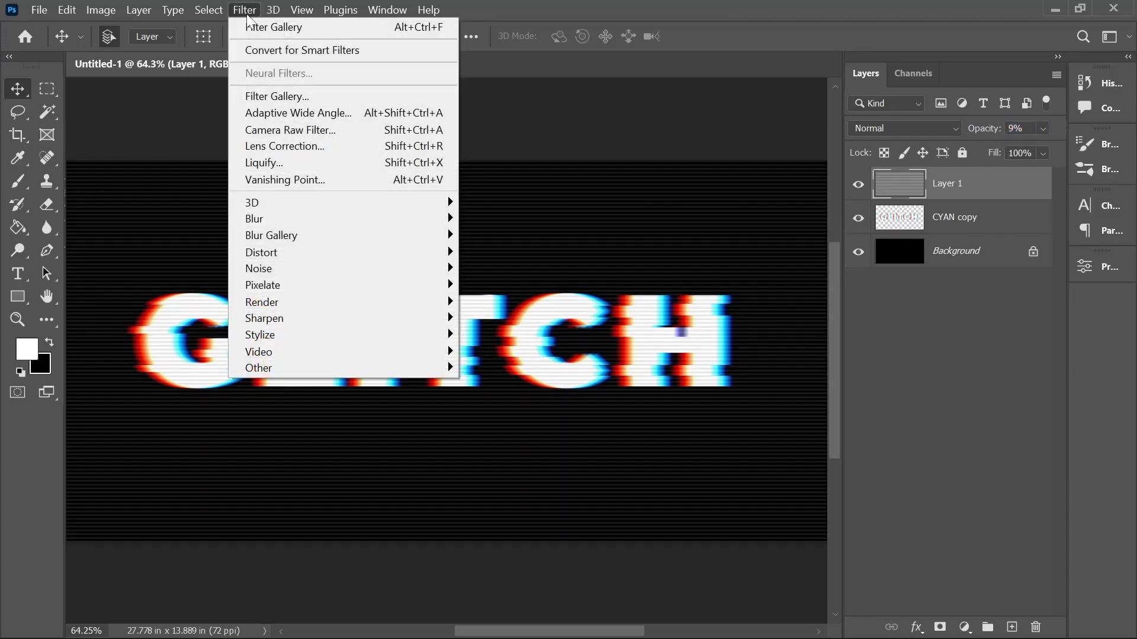
{"action": "mouse_move", "coordinate": [419, 261]}
{"action": "left_click", "coordinate": [471, 268]}
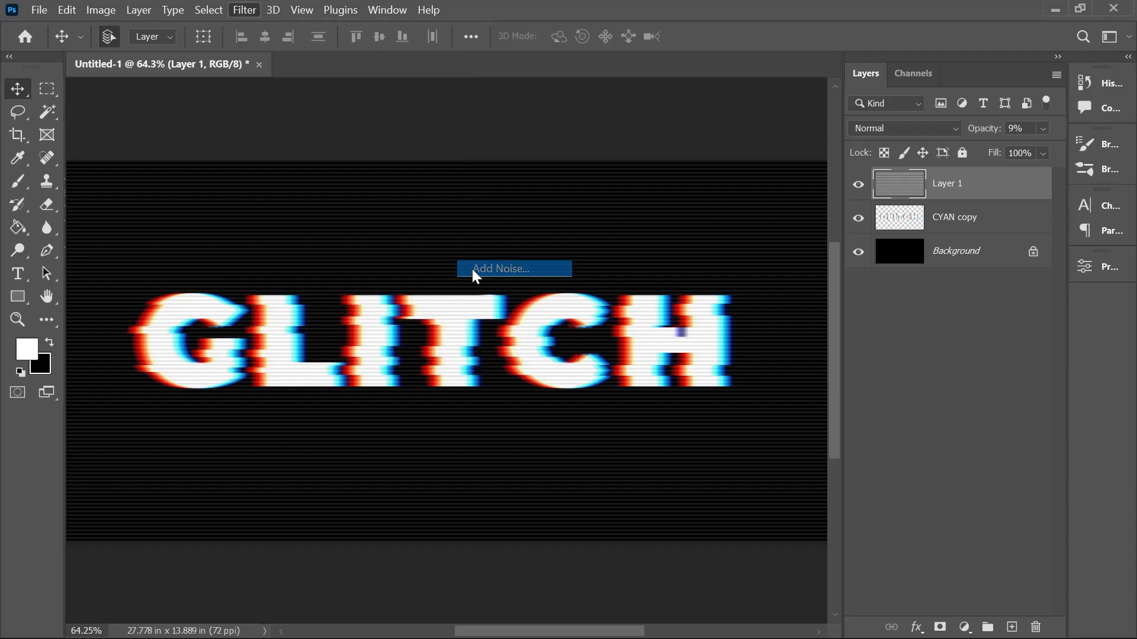
{"action": "left_click", "coordinate": [288, 317]}
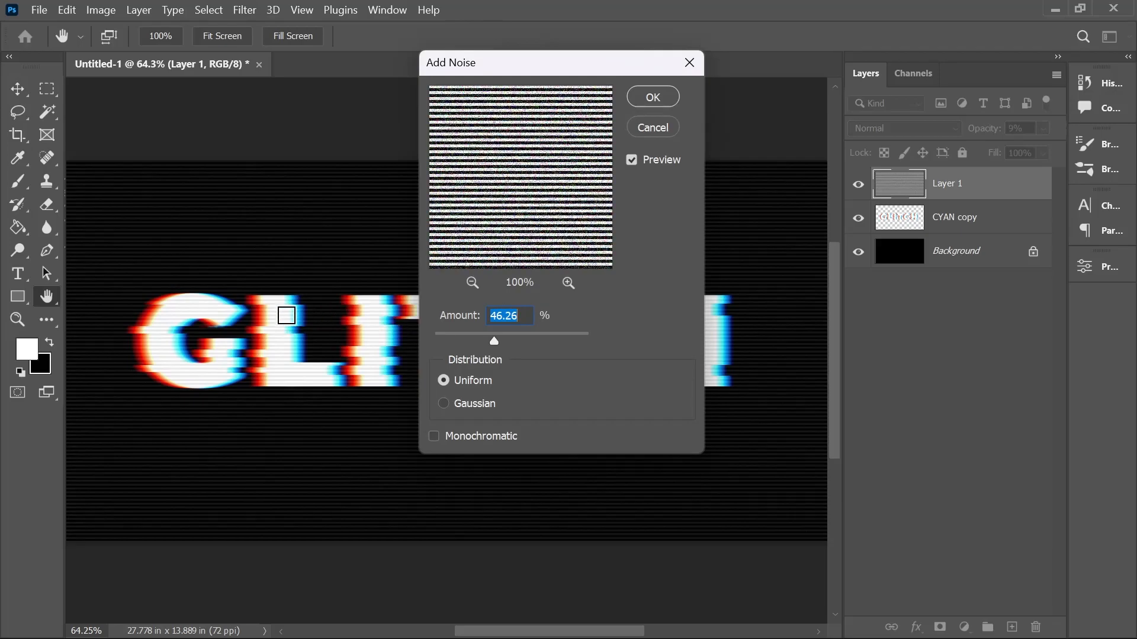
{"action": "left_click_drag", "start_coordinate": [529, 347], "coordinate": [543, 339]}
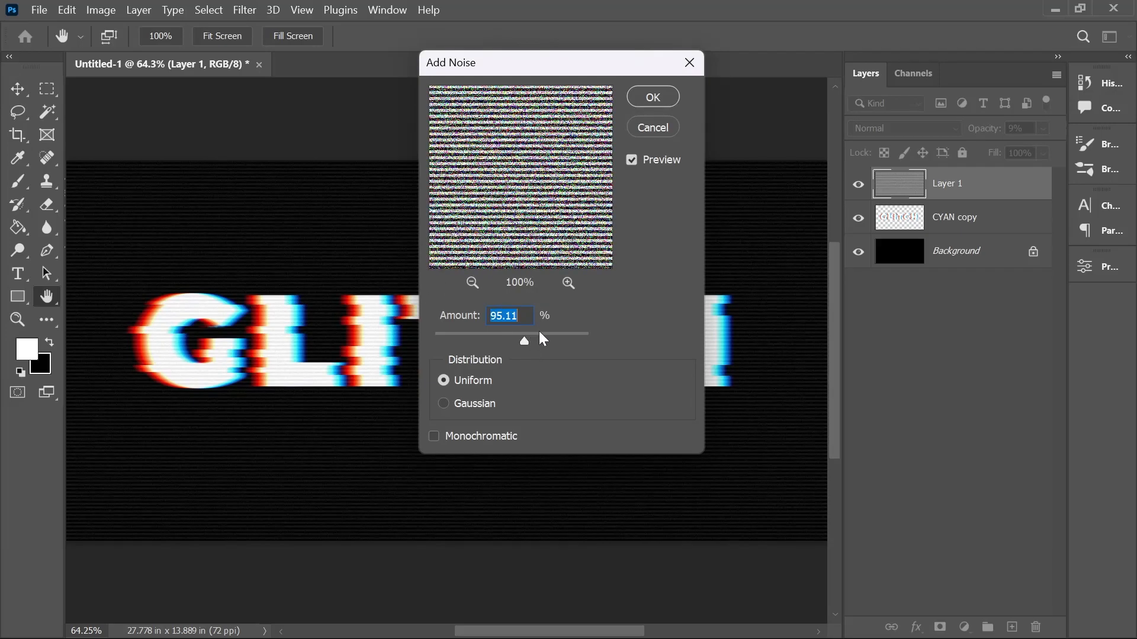
{"action": "left_click", "coordinate": [514, 335]}
{"action": "left_click", "coordinate": [653, 97]}
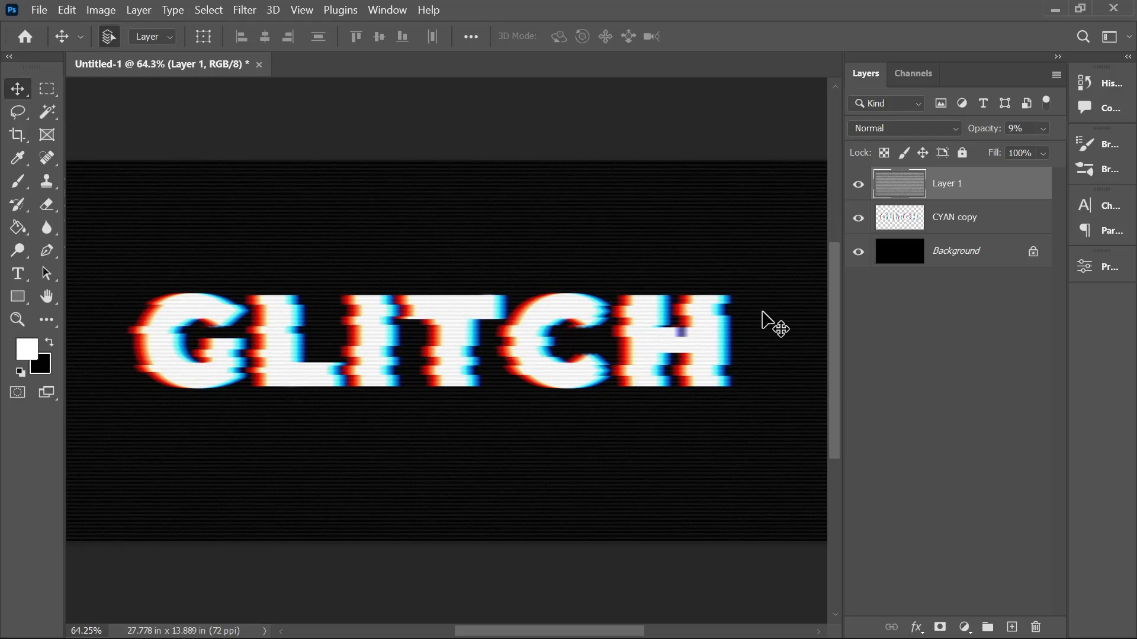
- View the glitch text design in full screen mode, fitted to the screen
{"action": "key", "text": "f"}
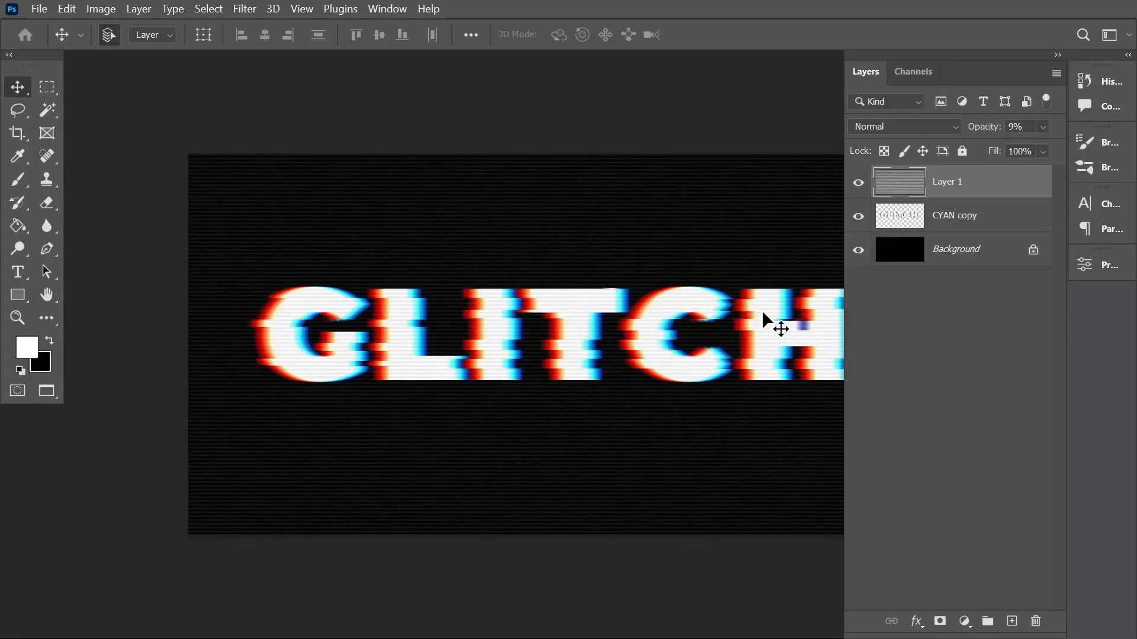
{"action": "key", "text": "f"}
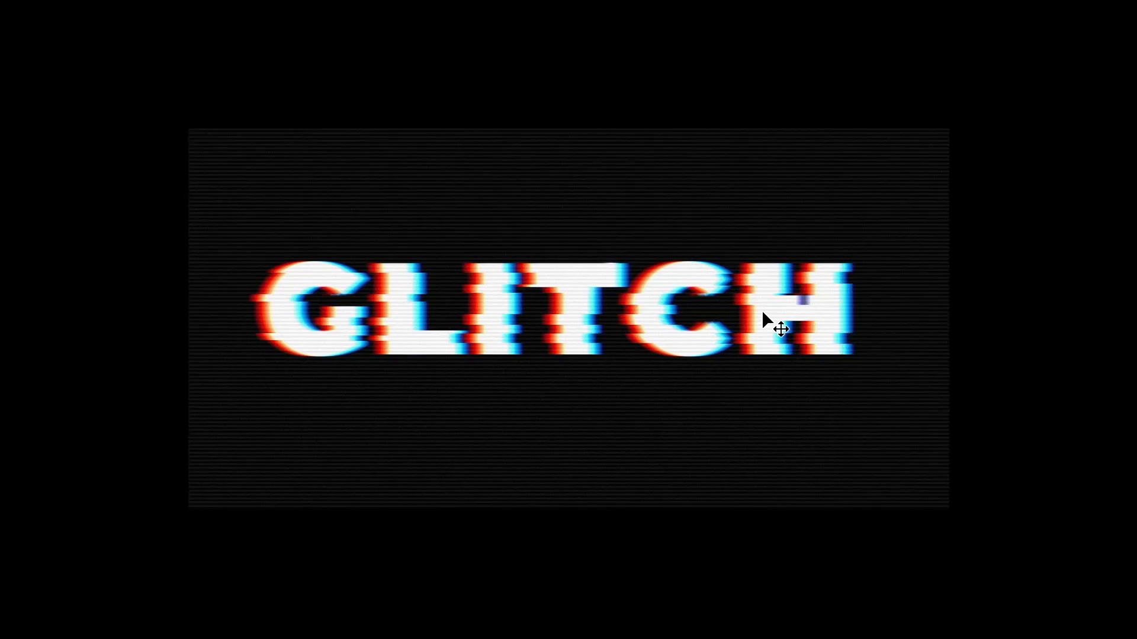
{"action": "key", "text": "ctrl+0"}
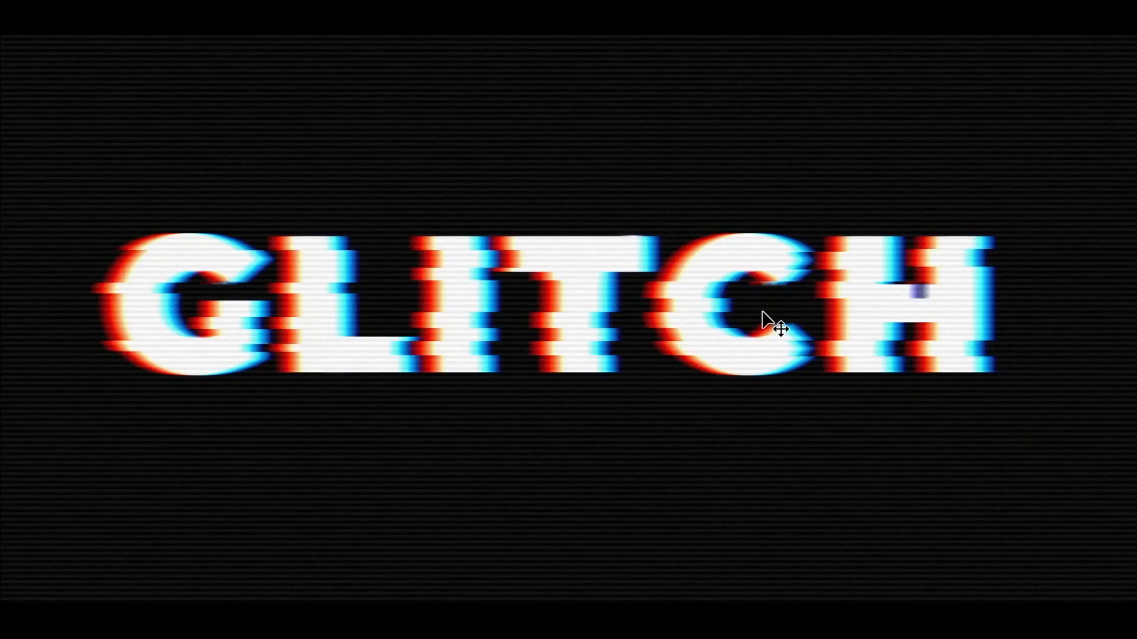